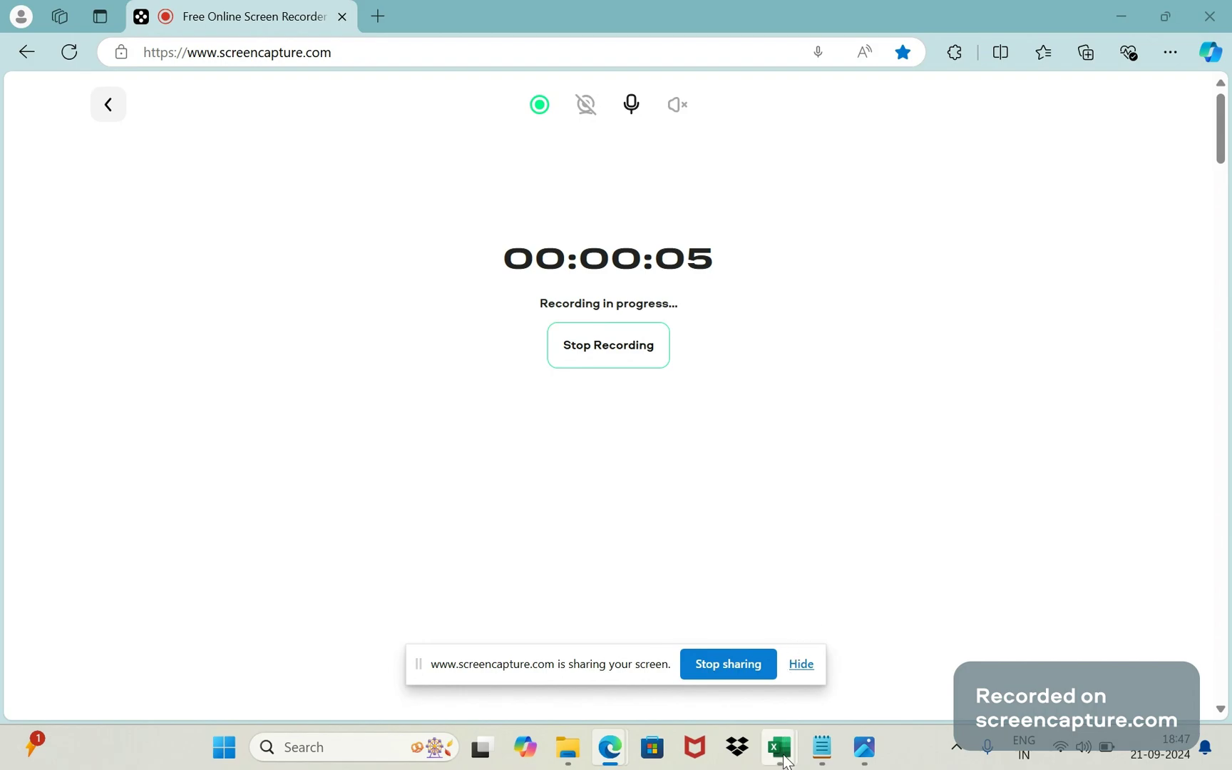
Step: Switch to the empty Book1 workbook using its Excel taskbar preview
mouse_move(785, 762)
click(872, 680)
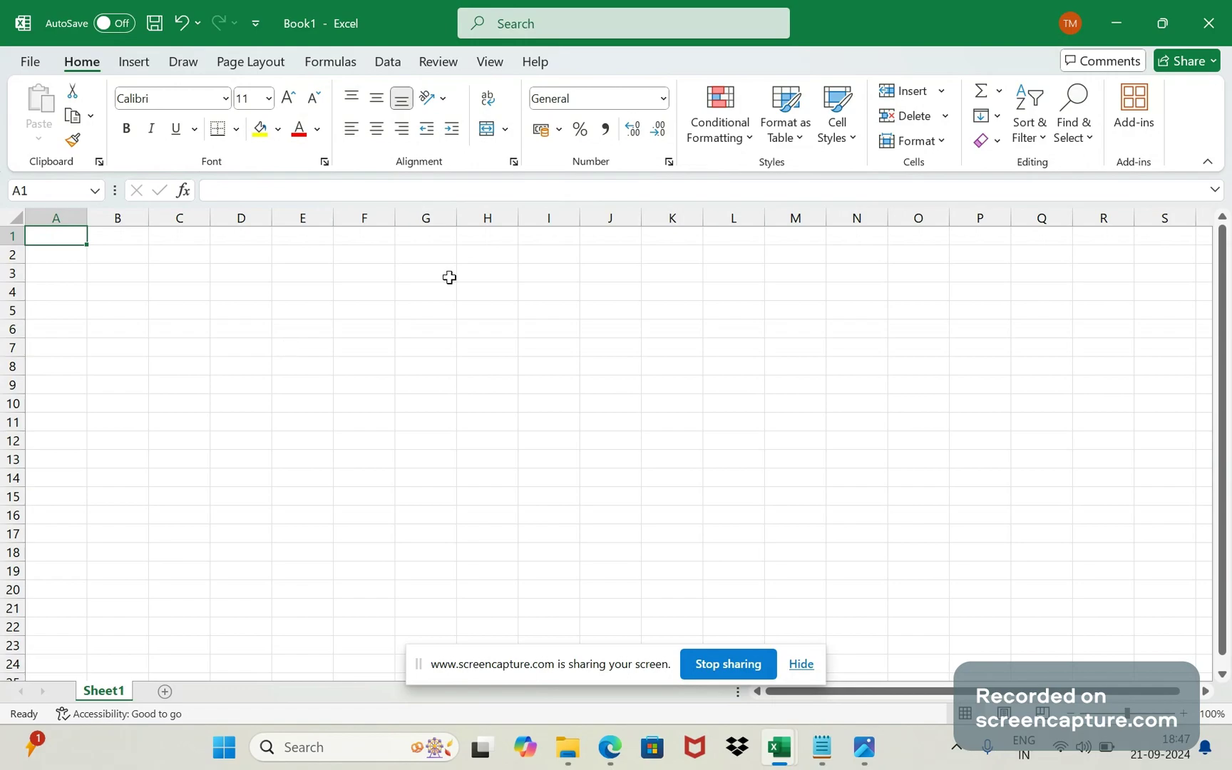
Step: Enter SAP PI in H1 with 'SAP Process integration' beside it in I1
click(492, 236)
key(Caps_Lock)
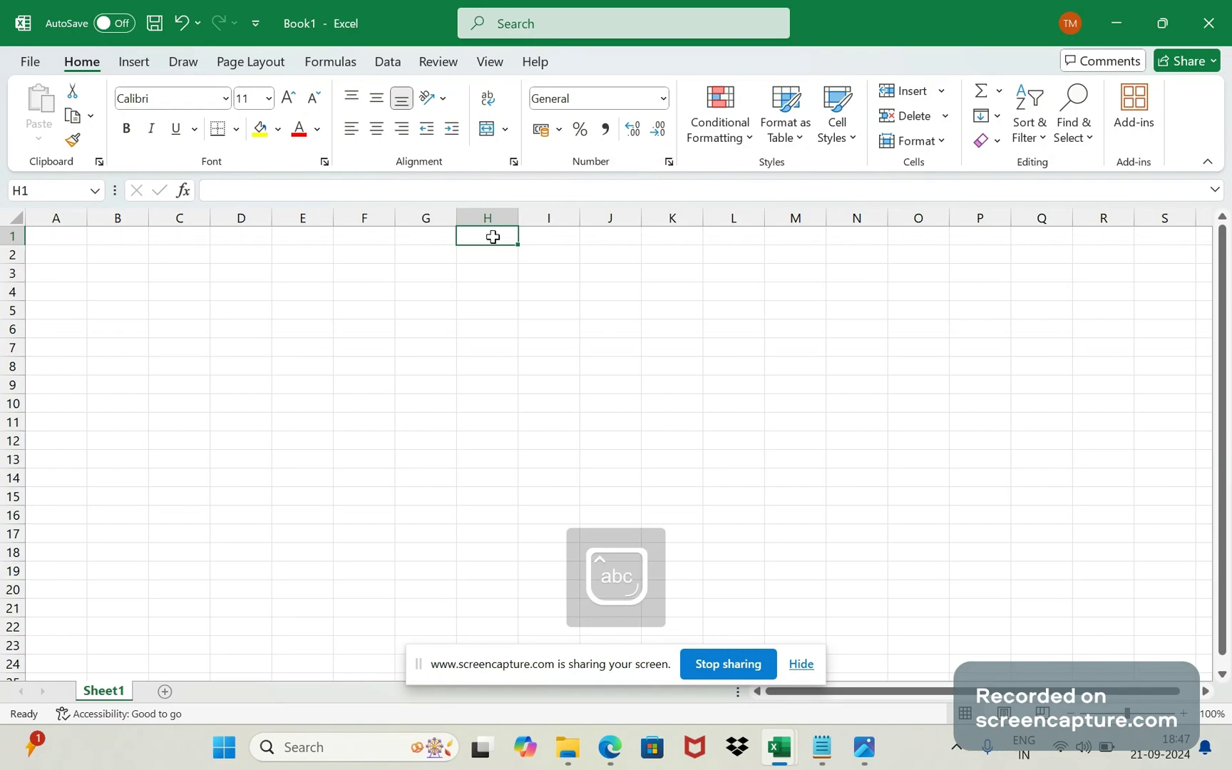
text(S)
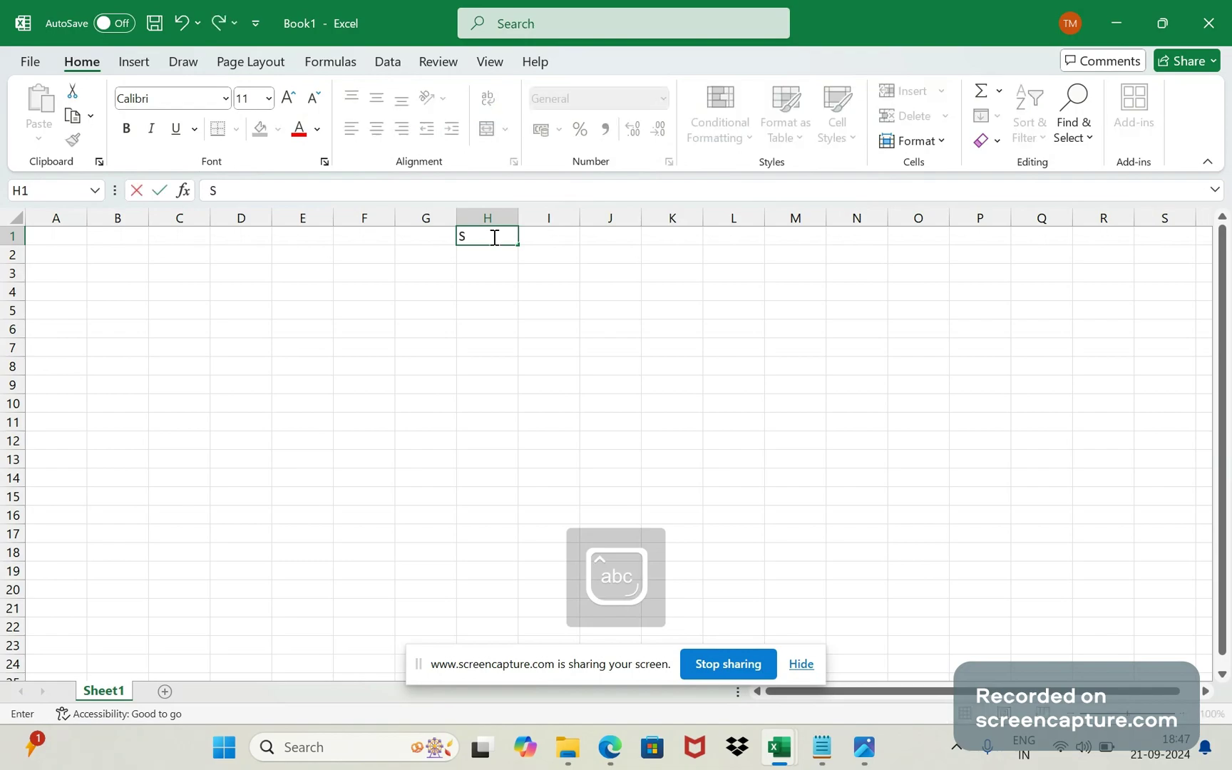
text(AP)
key(Tab)
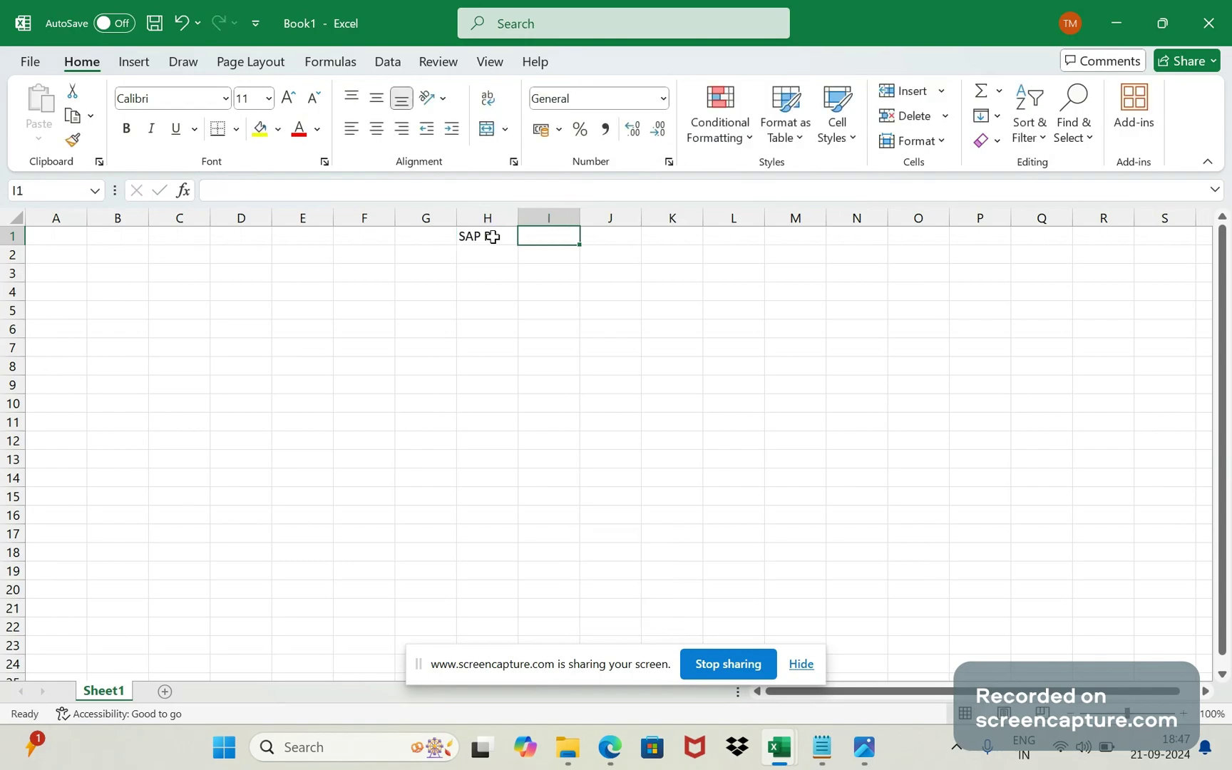
text(SAP )
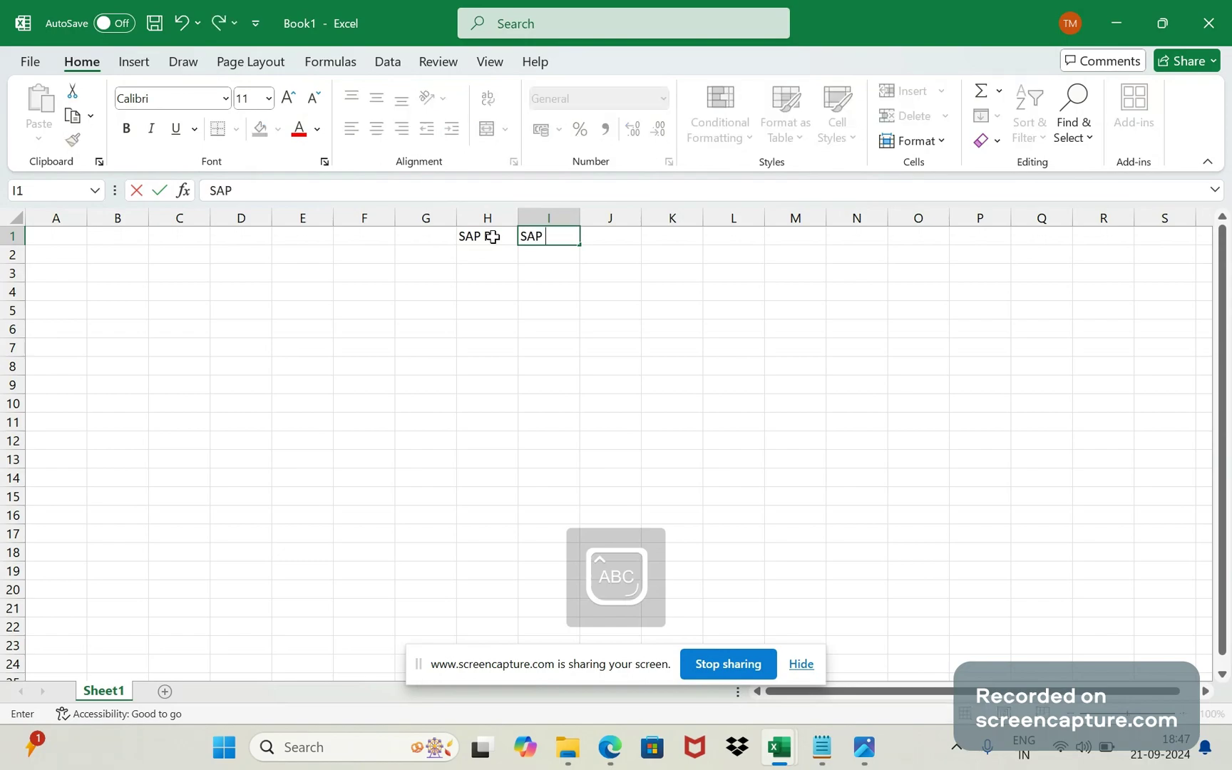
text(p)
key(BackSpace)
key(Caps_Lock)
text(Procss in)
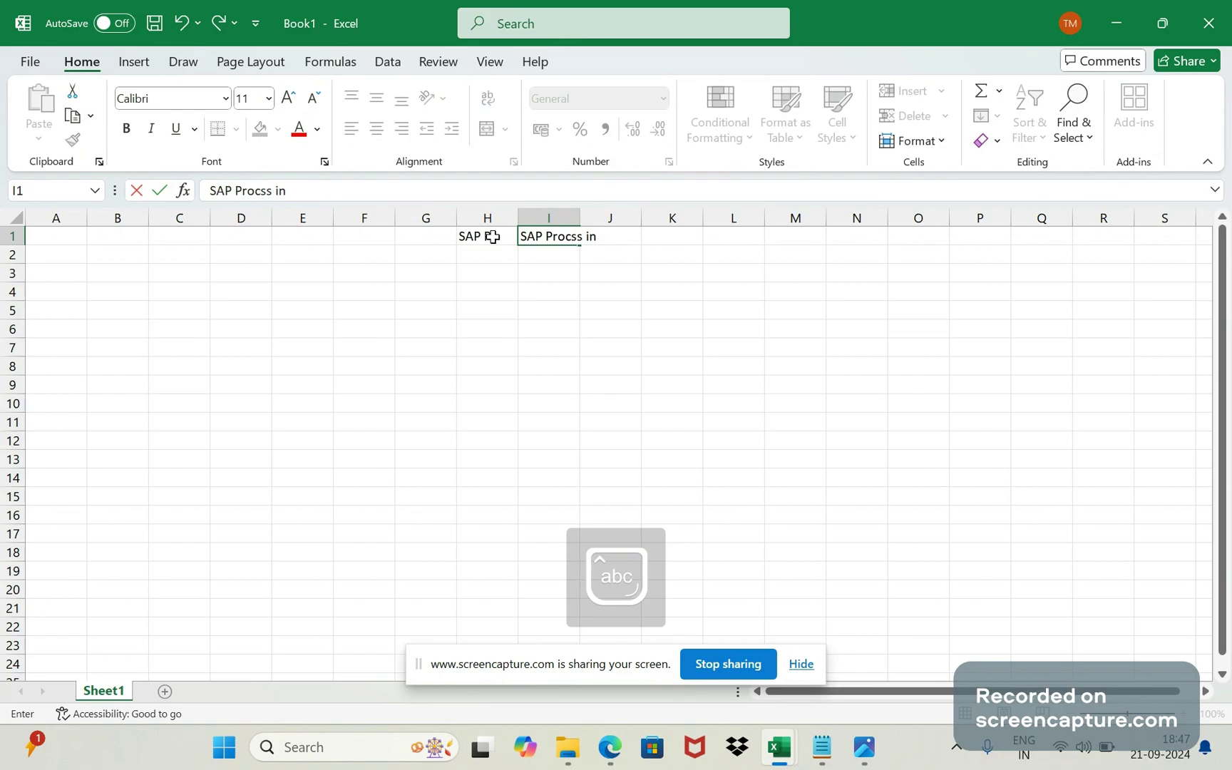
key(BackSpace)
key(BackSpace)
key(BackSpace)
key(BackSpace)
key(BackSpace)
text(es)
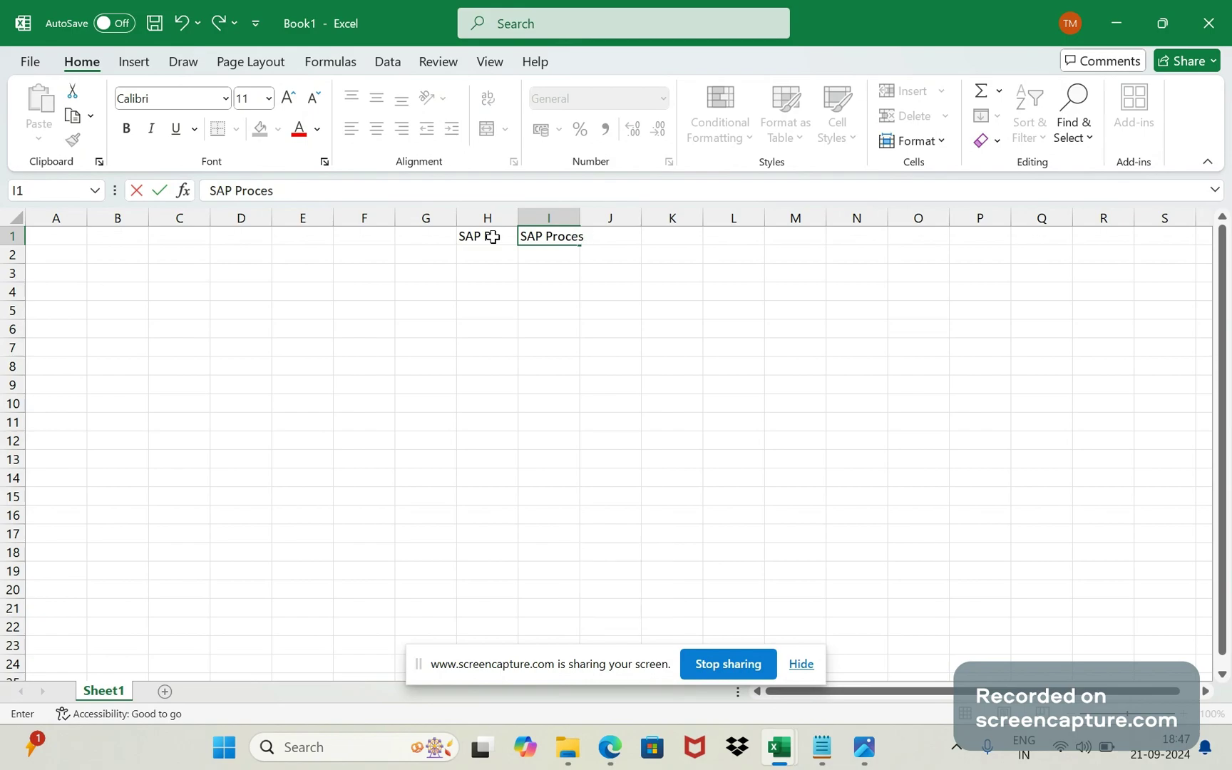
text(s integrati)
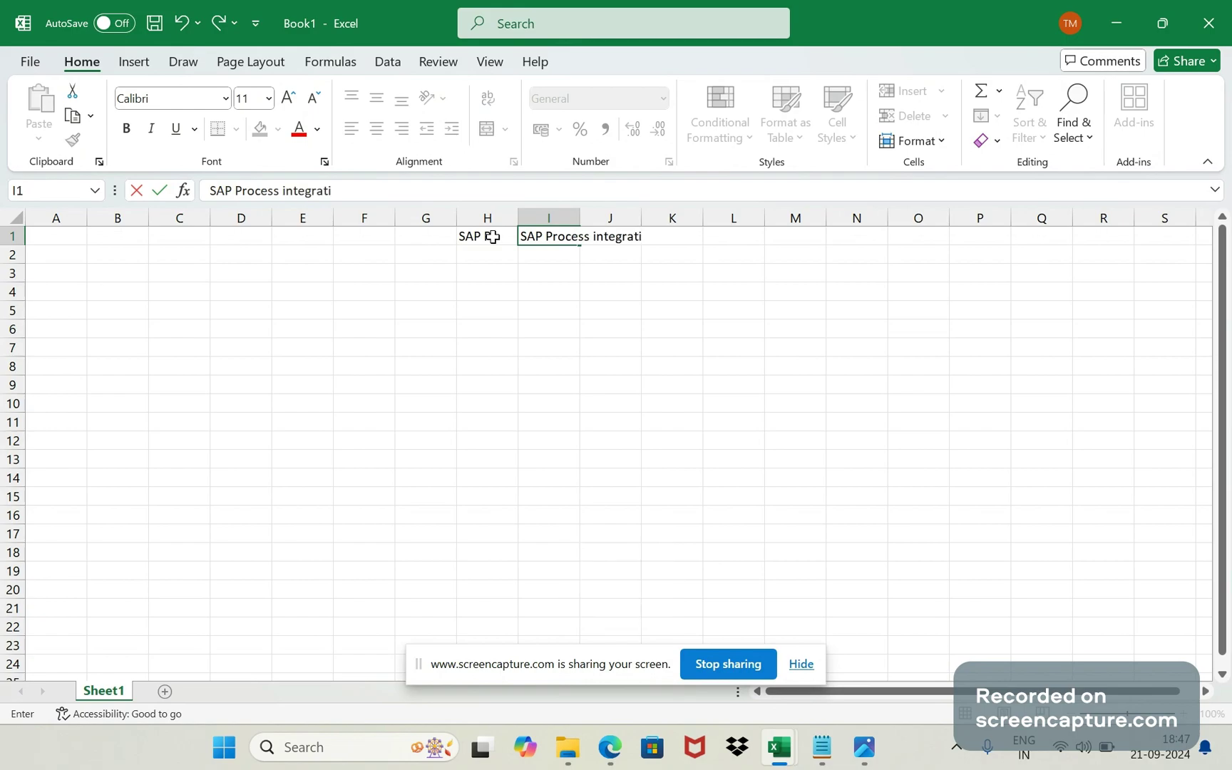
text(on)
key(Return)
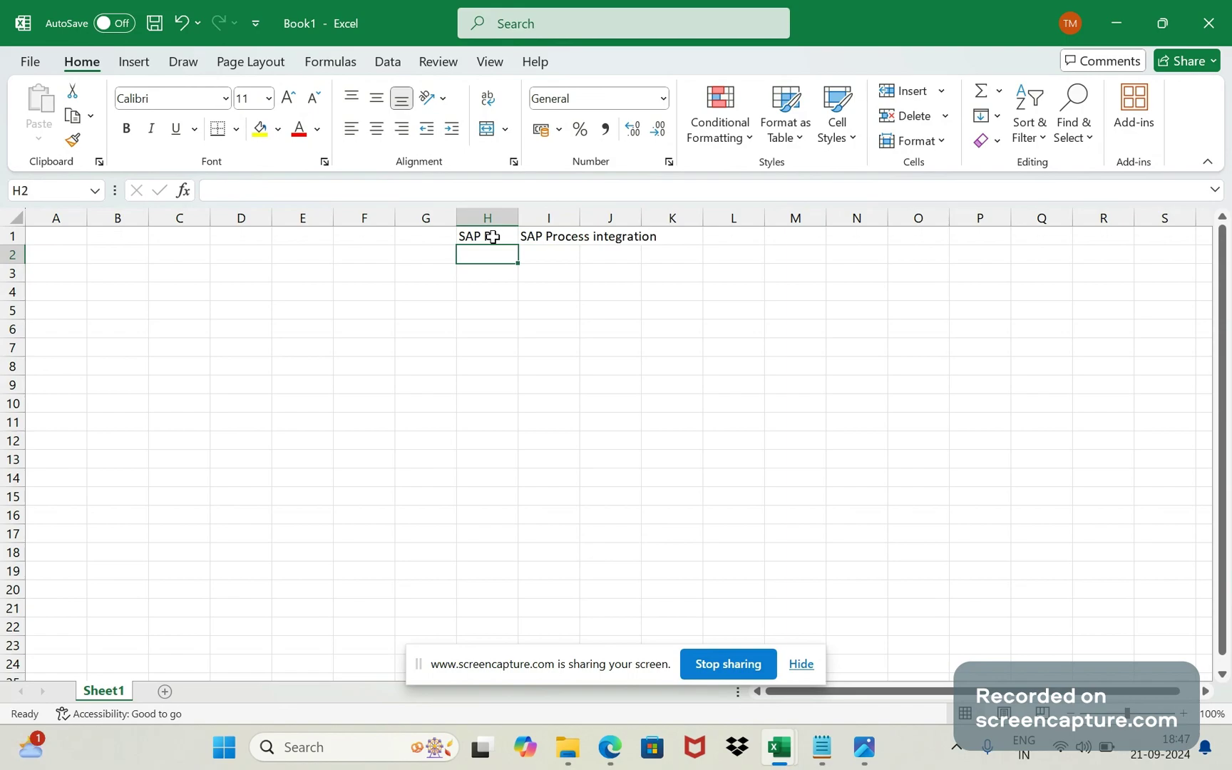
Step: Enter SAP PO in H2 with 'SAP Process Orchestration' beside it in I2
text(SAP)
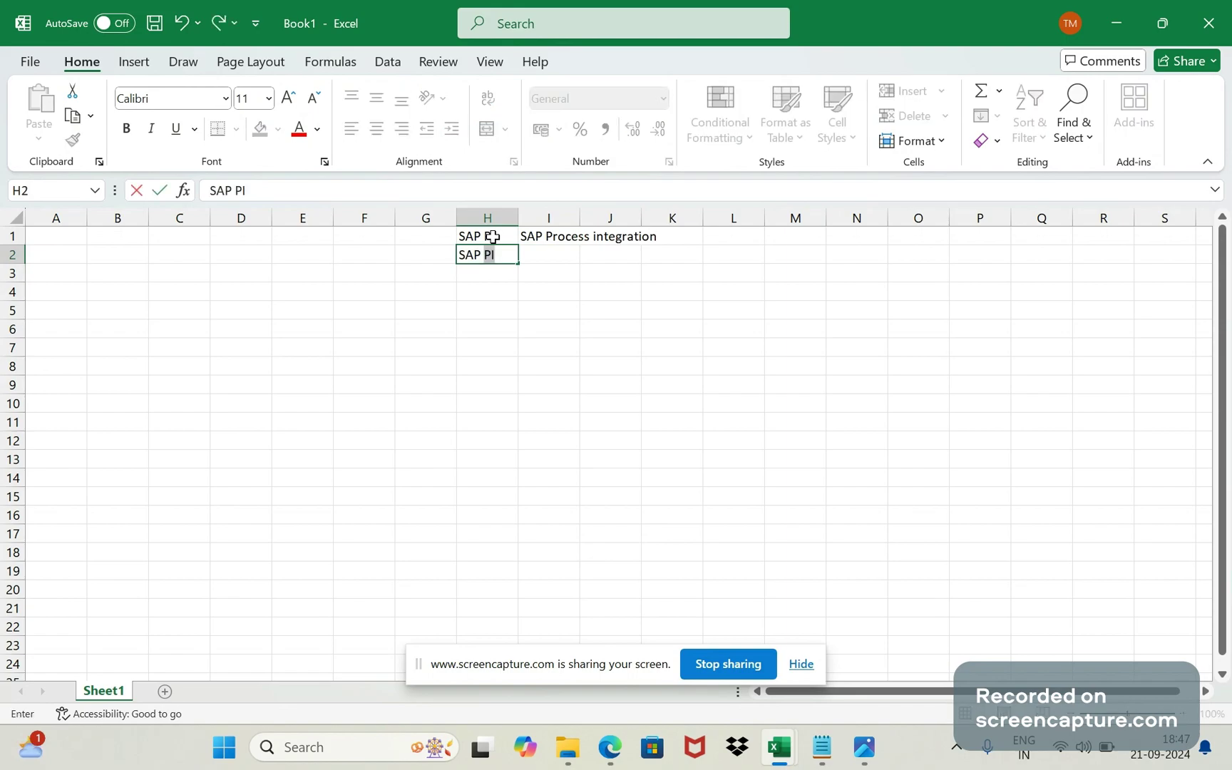
text( PO)
key(Tab)
key(Caps_Lock)
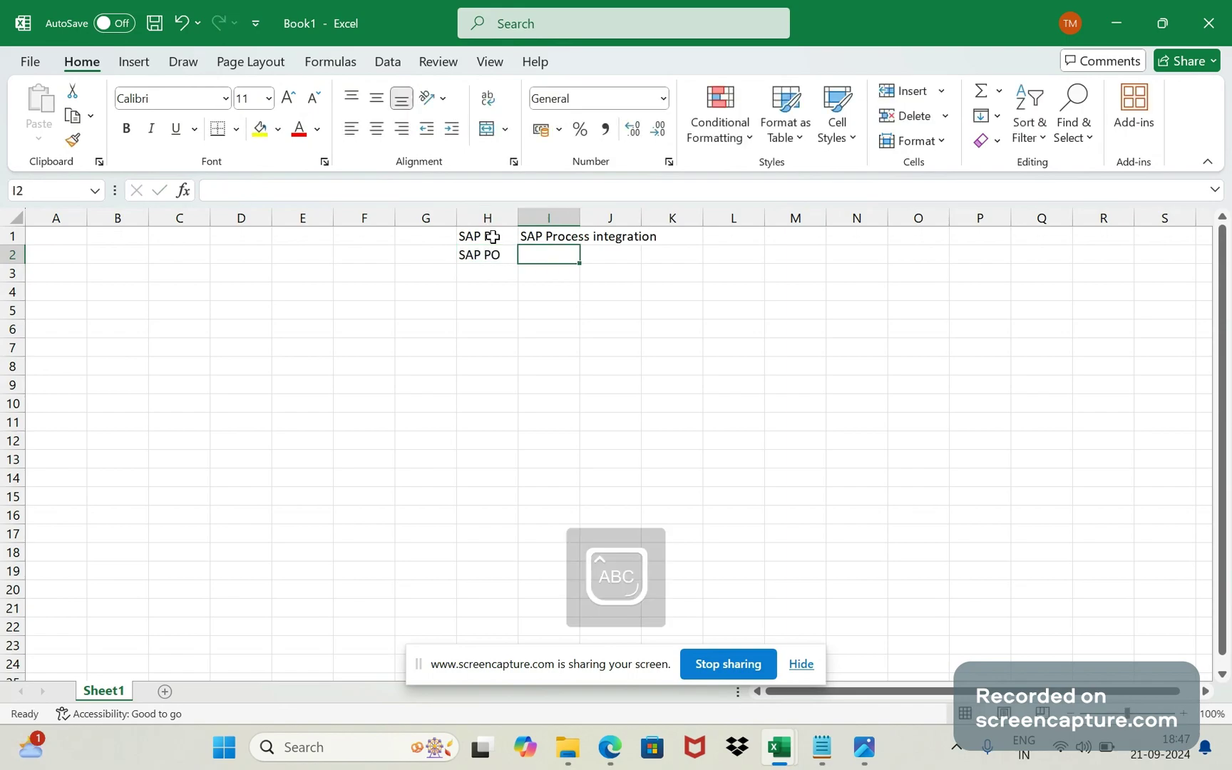
text(SAP)
key(Caps_Lock)
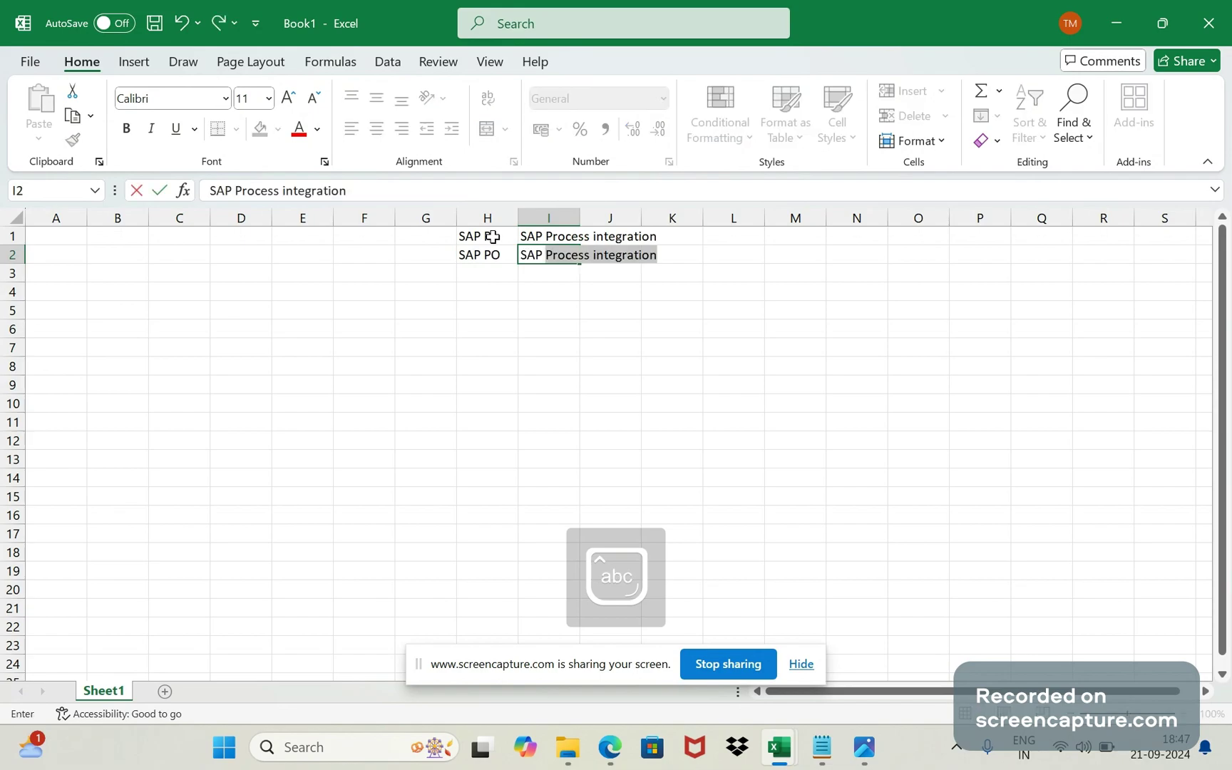
click(380, 198)
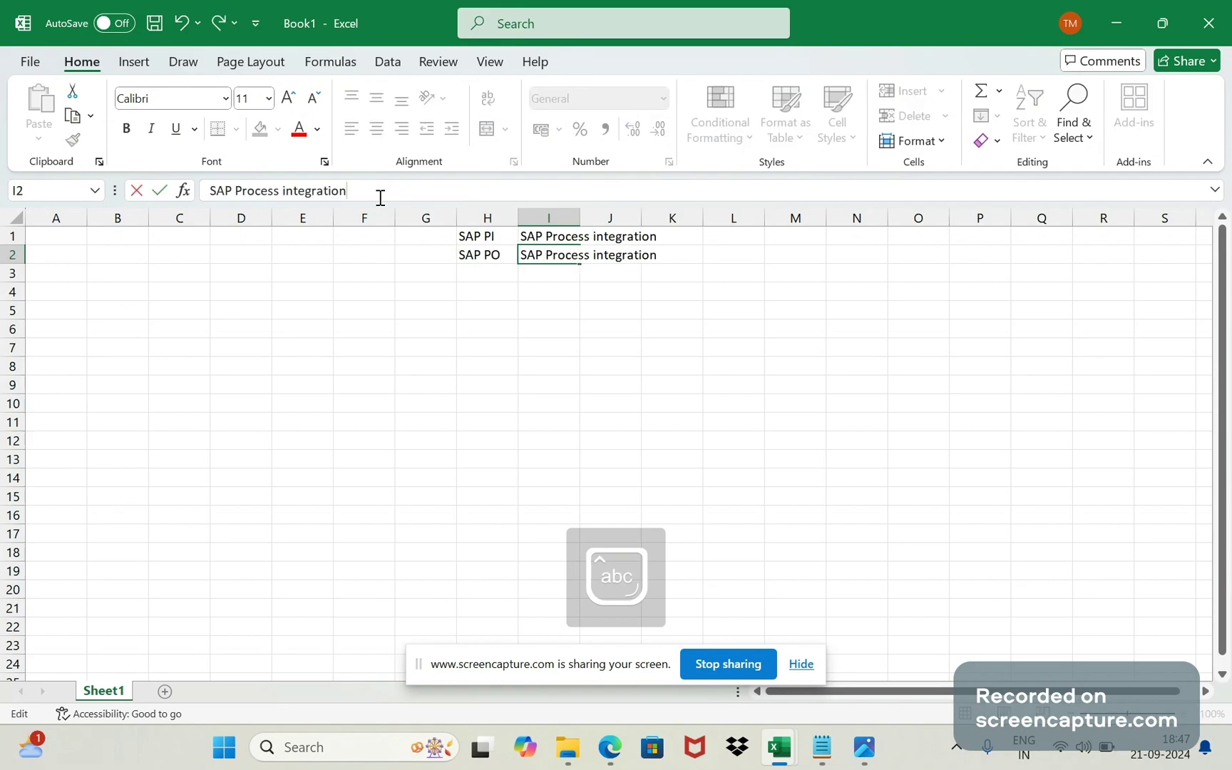
key(BackSpace)
key(BackSpace)
key(BackSpace)
key(BackSpace)
key(BackSpace)
key(BackSpace)
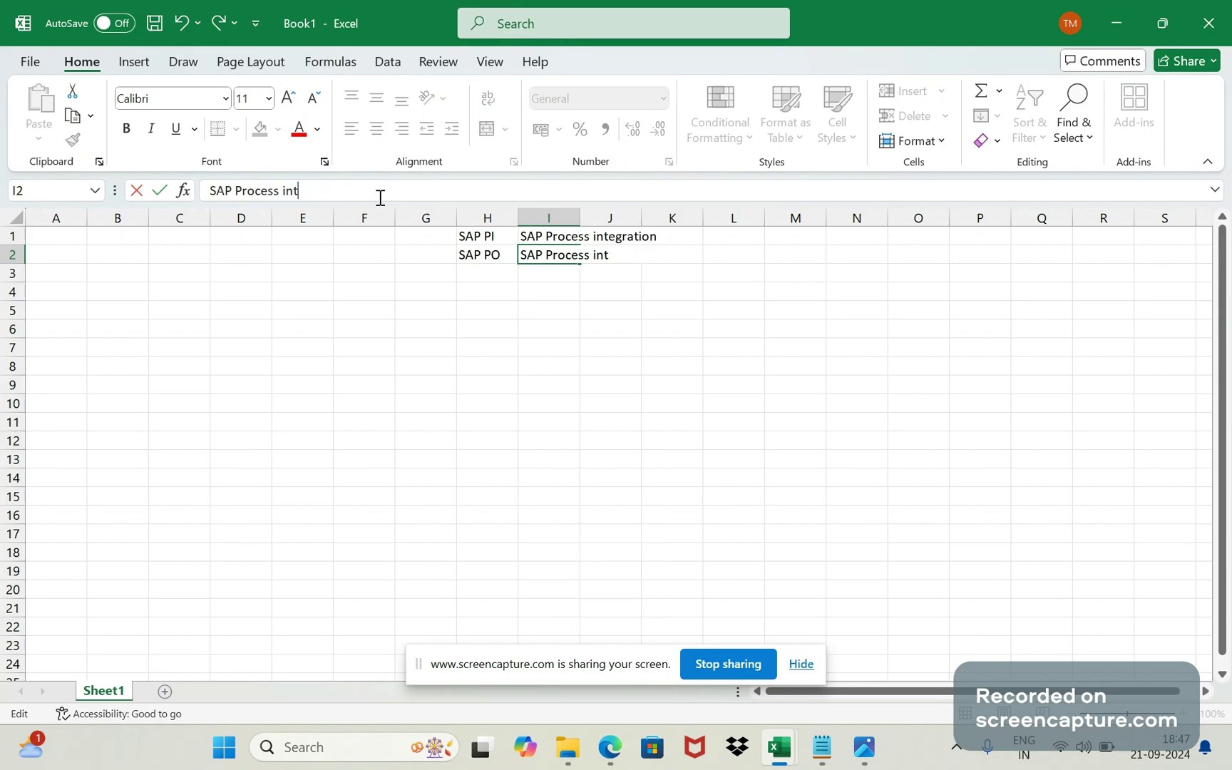
key(BackSpace)
key(BackSpace)
key(BackSpace)
text(Orchestrati)
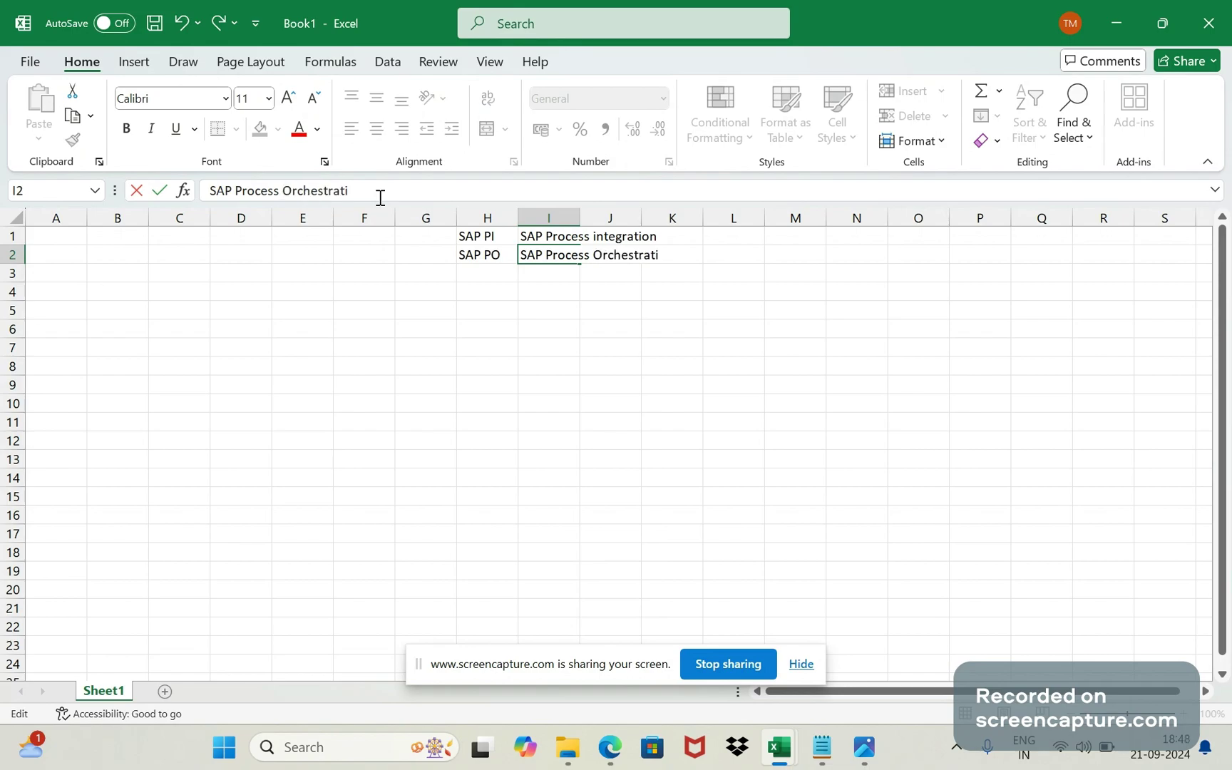
text(on)
key(Return)
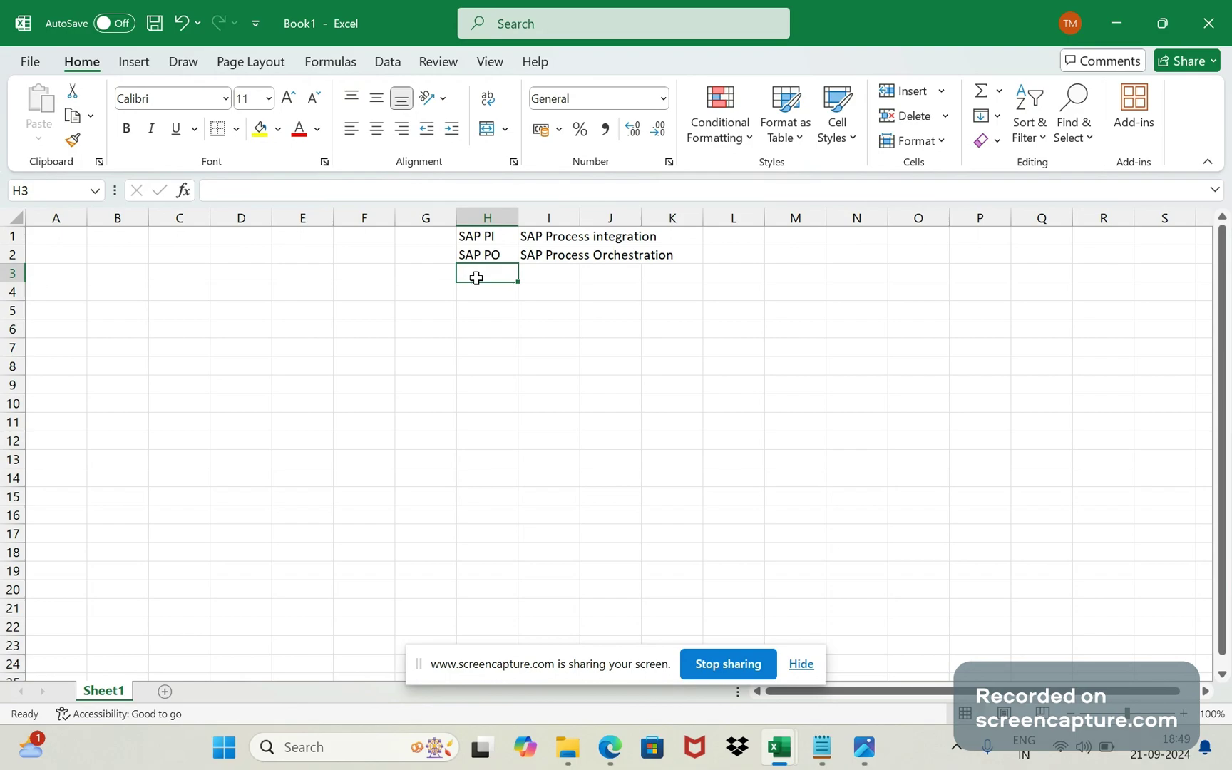
Step: Enter SAP CPI in H3 and type 'SAP Cloud Platform Integration' in I3, removing the stray letter
text(SAP)
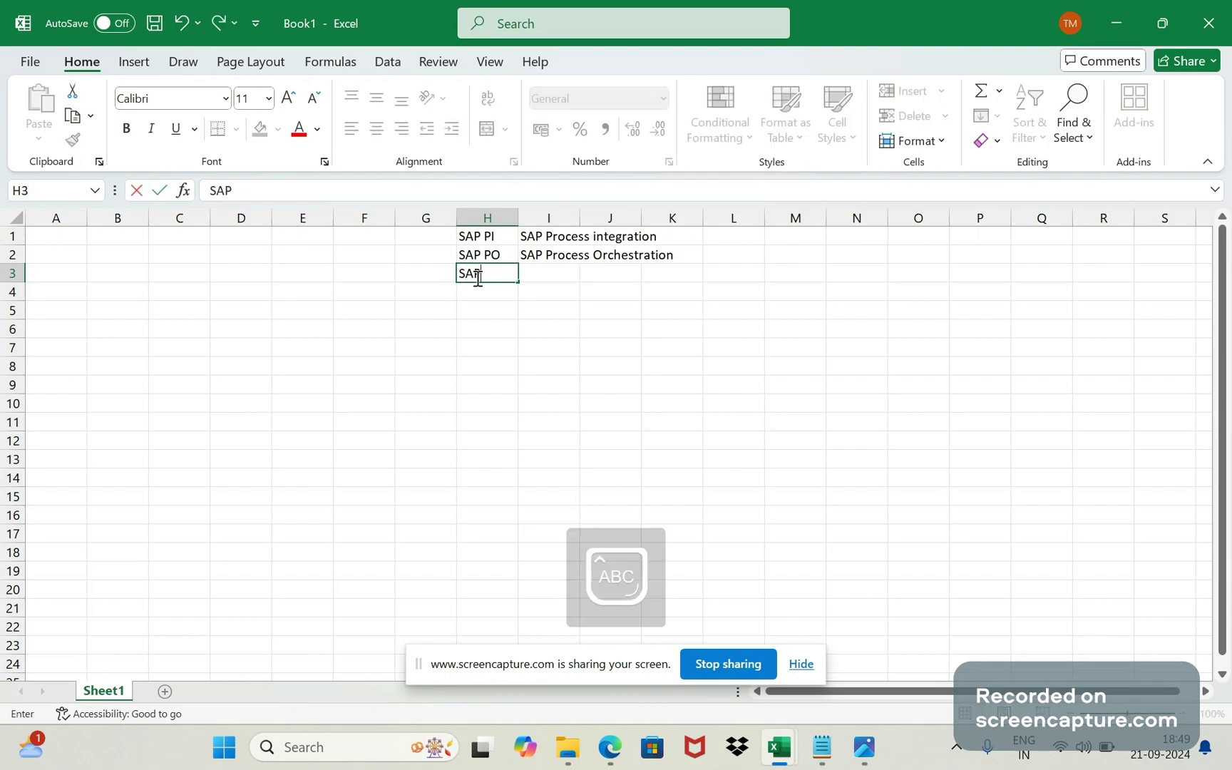
text( CPI)
key(Tab)
key(Caps_Lock)
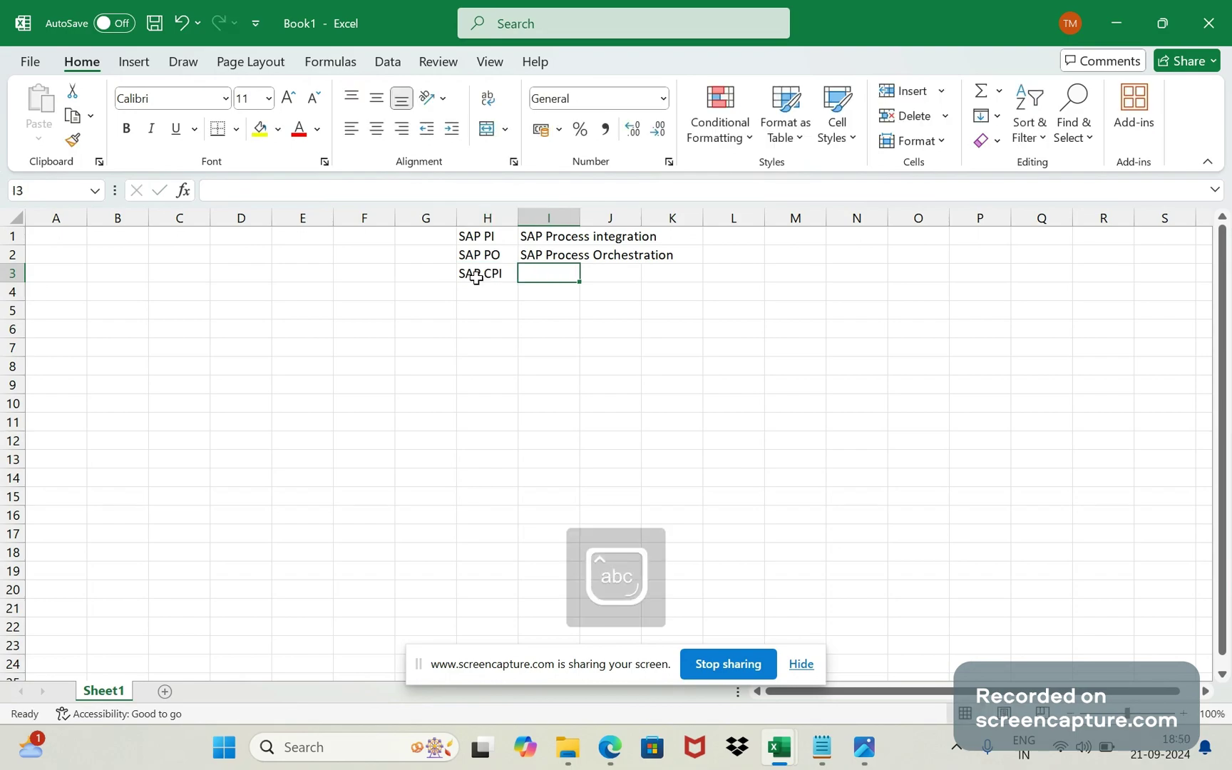
text(SAP)
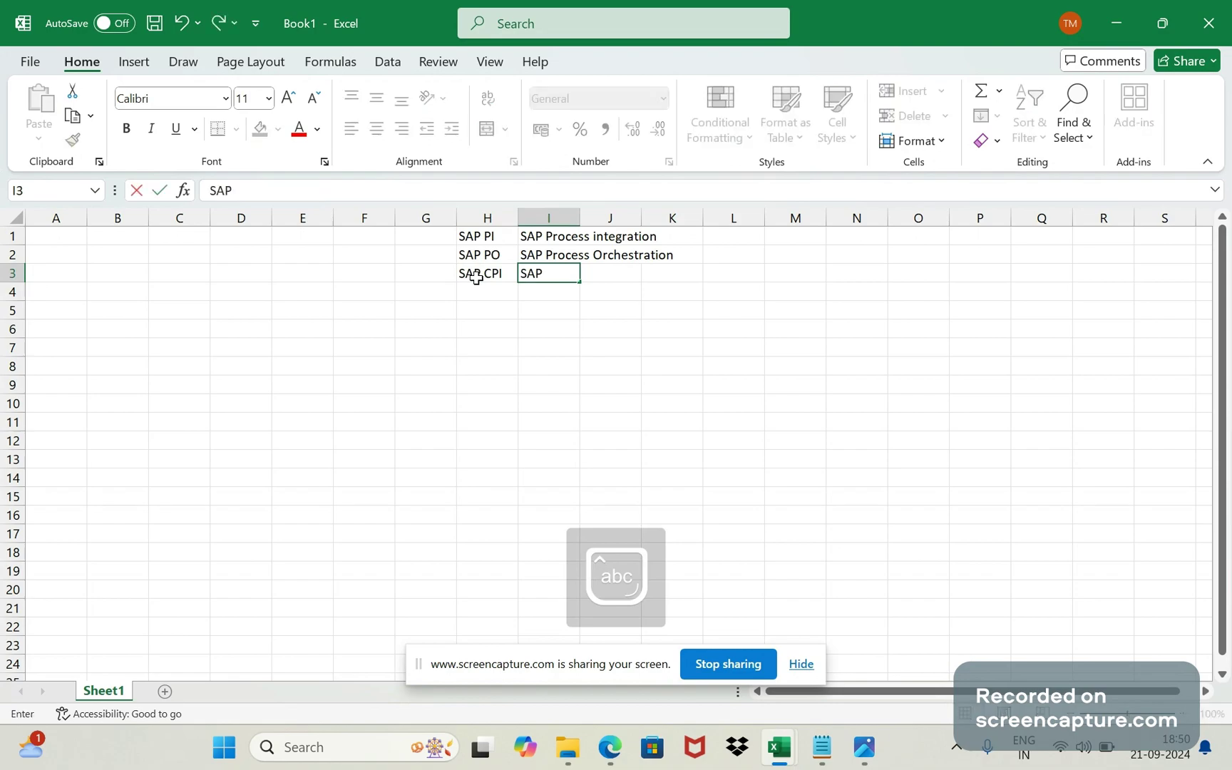
text( Cloud Pla)
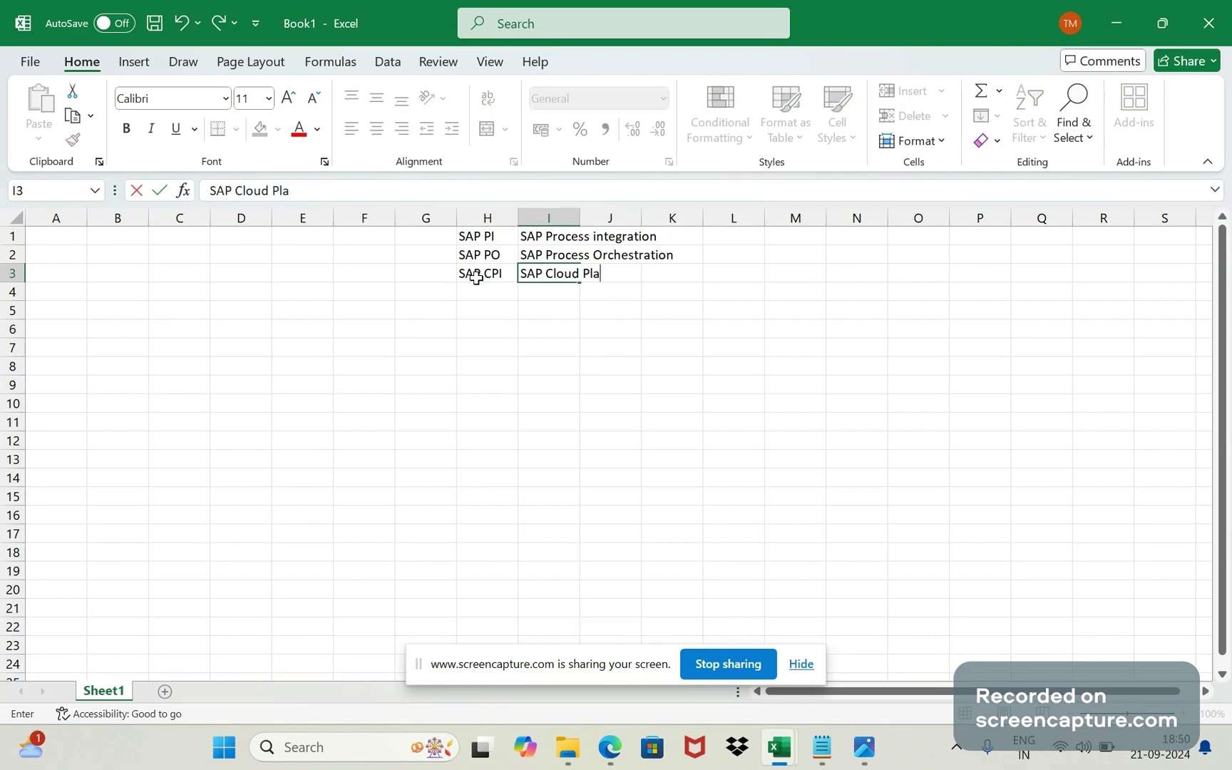
text(tform Inte)
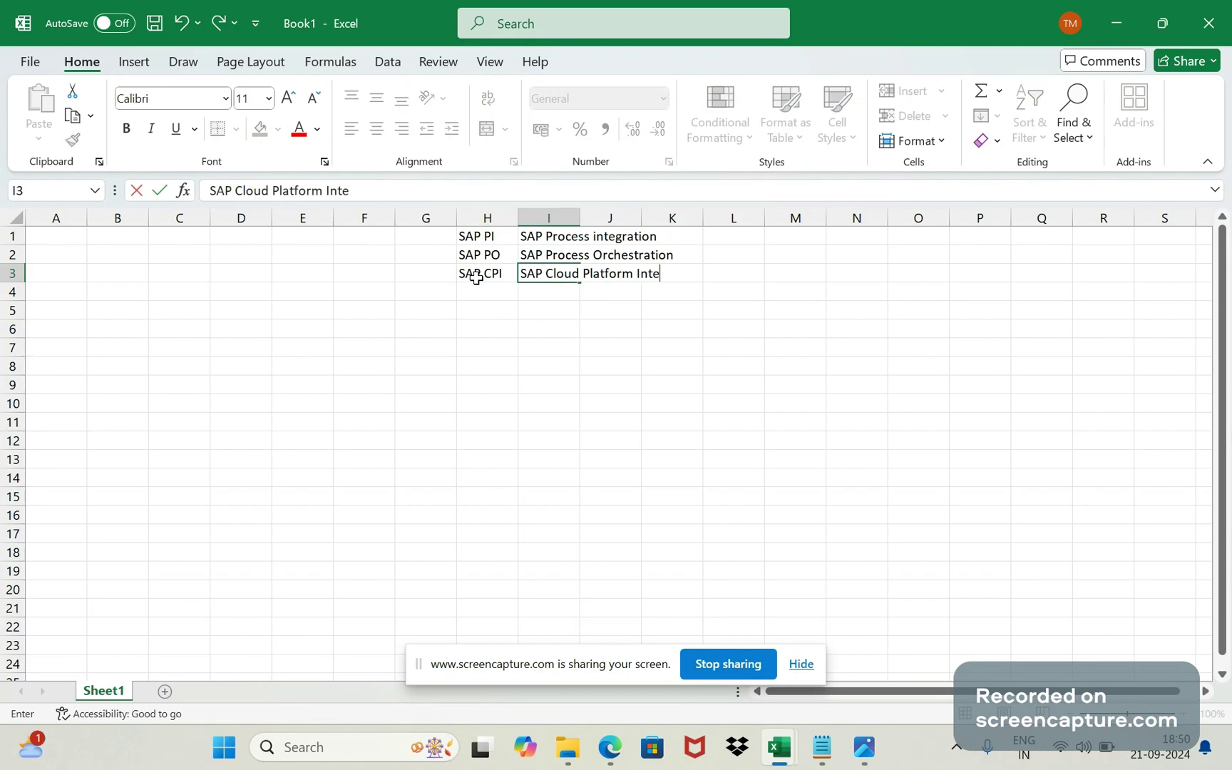
text(gratioin)
key(BackSpace)
key(BackSpace)
Step: Finish I3 as 'SAP Cloud Platform Integration' and commit the entry
text(n)
click(502, 330)
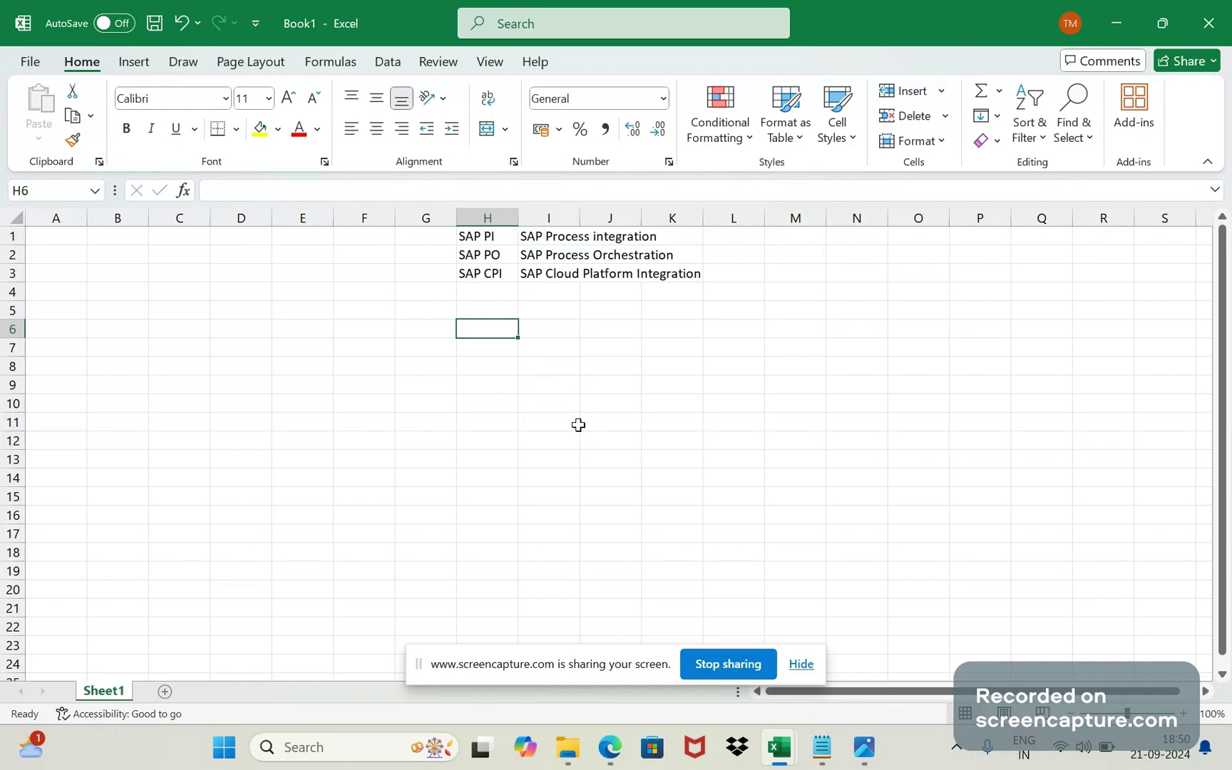
click(548, 426)
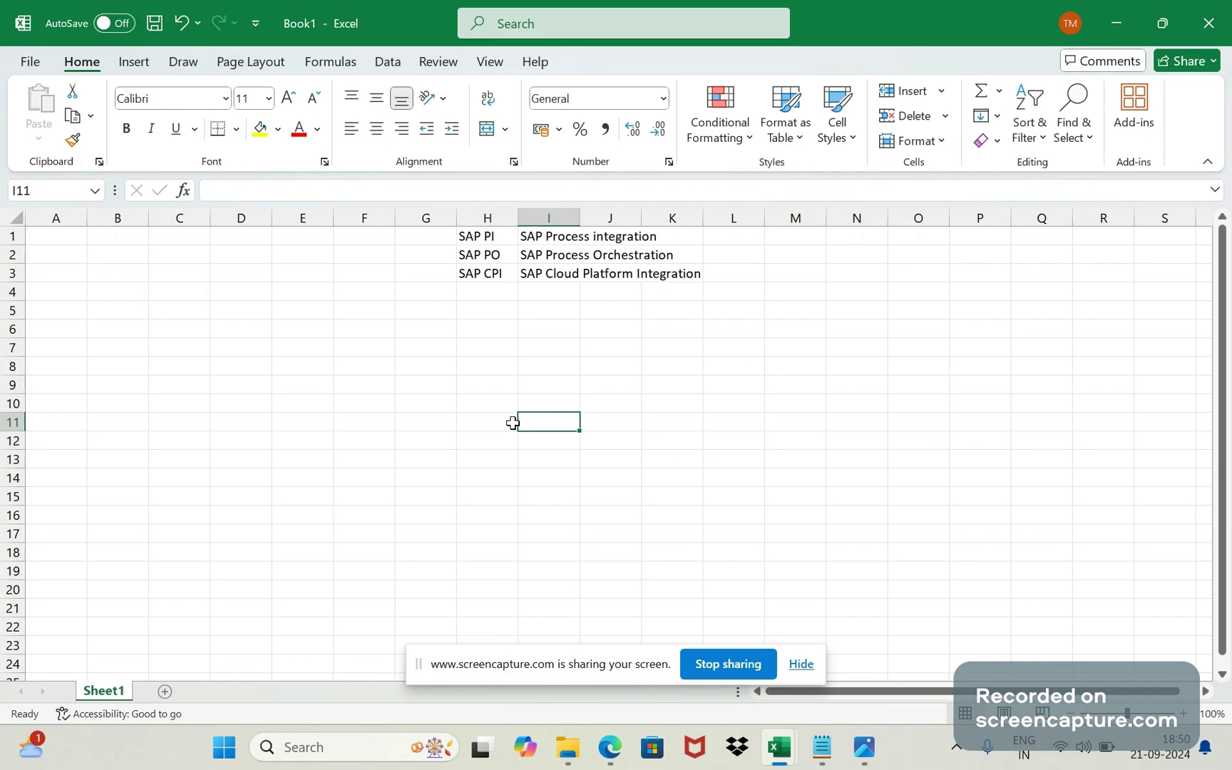
Step: Review the SAP PI and SAP PO entries, then open the What-is-SAP-CPI.png infographic
click(483, 235)
click(478, 253)
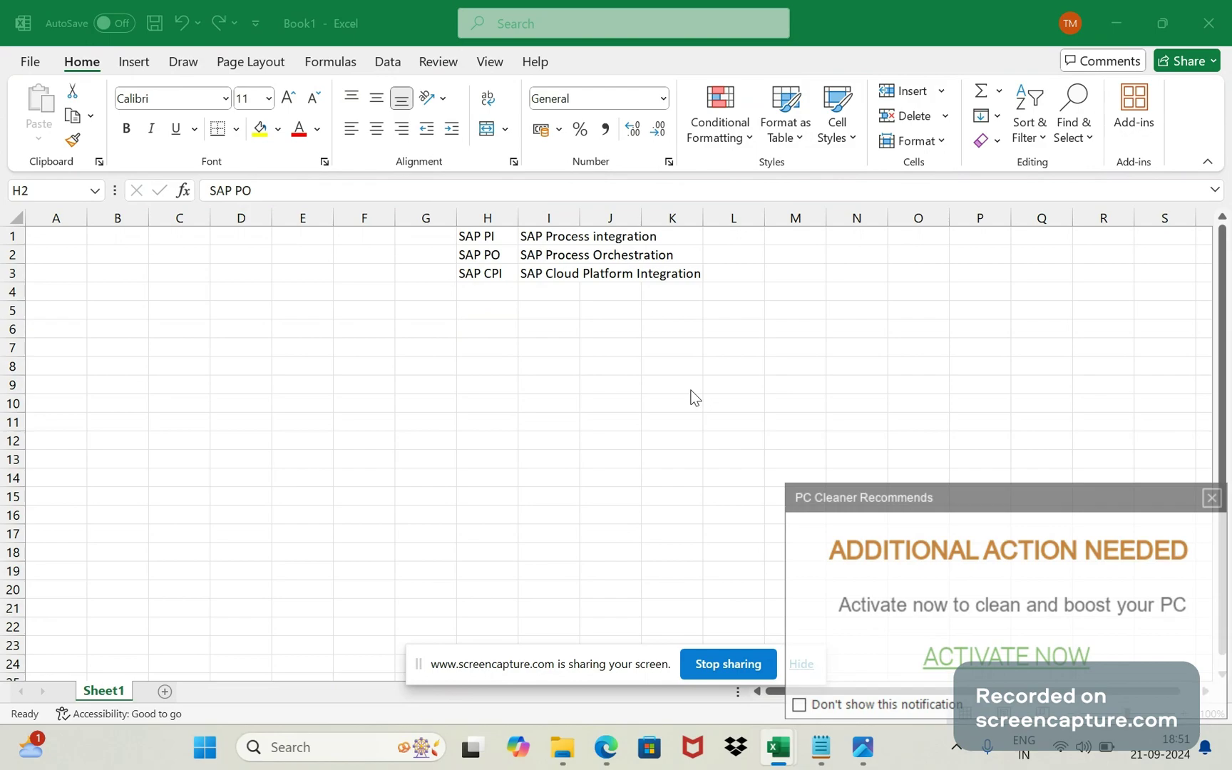
click(993, 372)
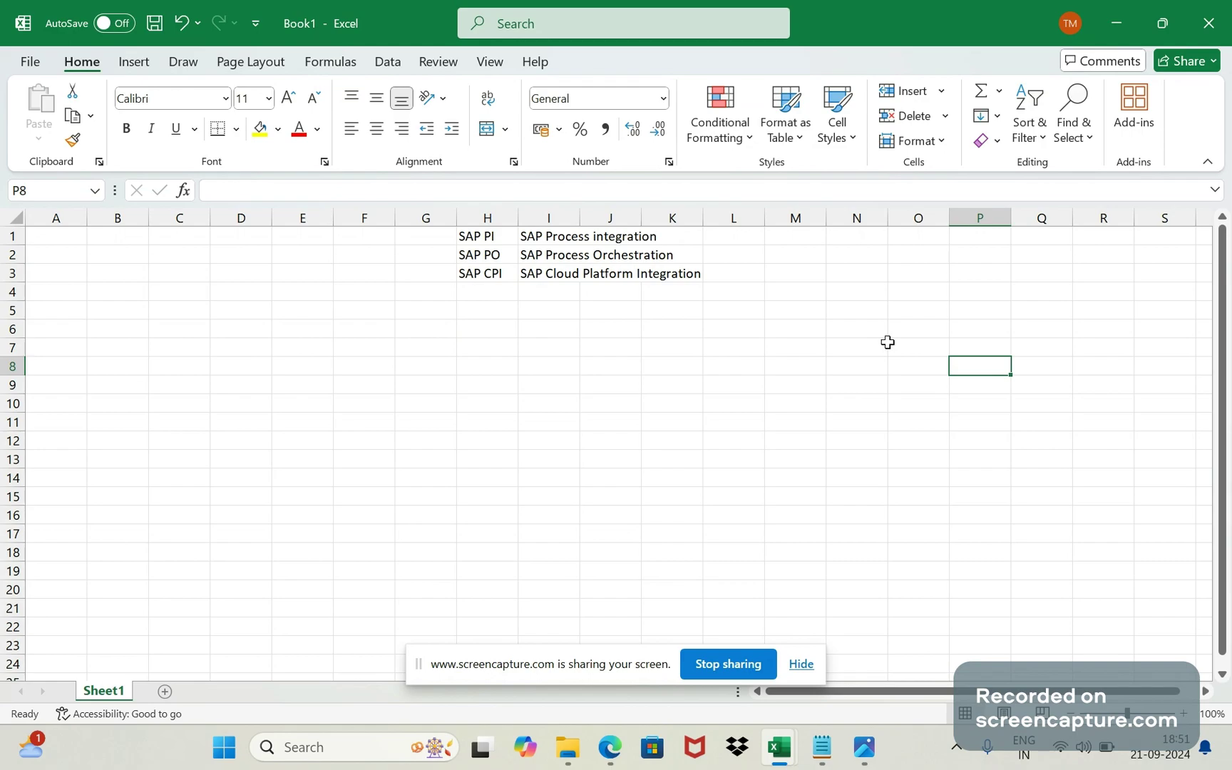
click(866, 745)
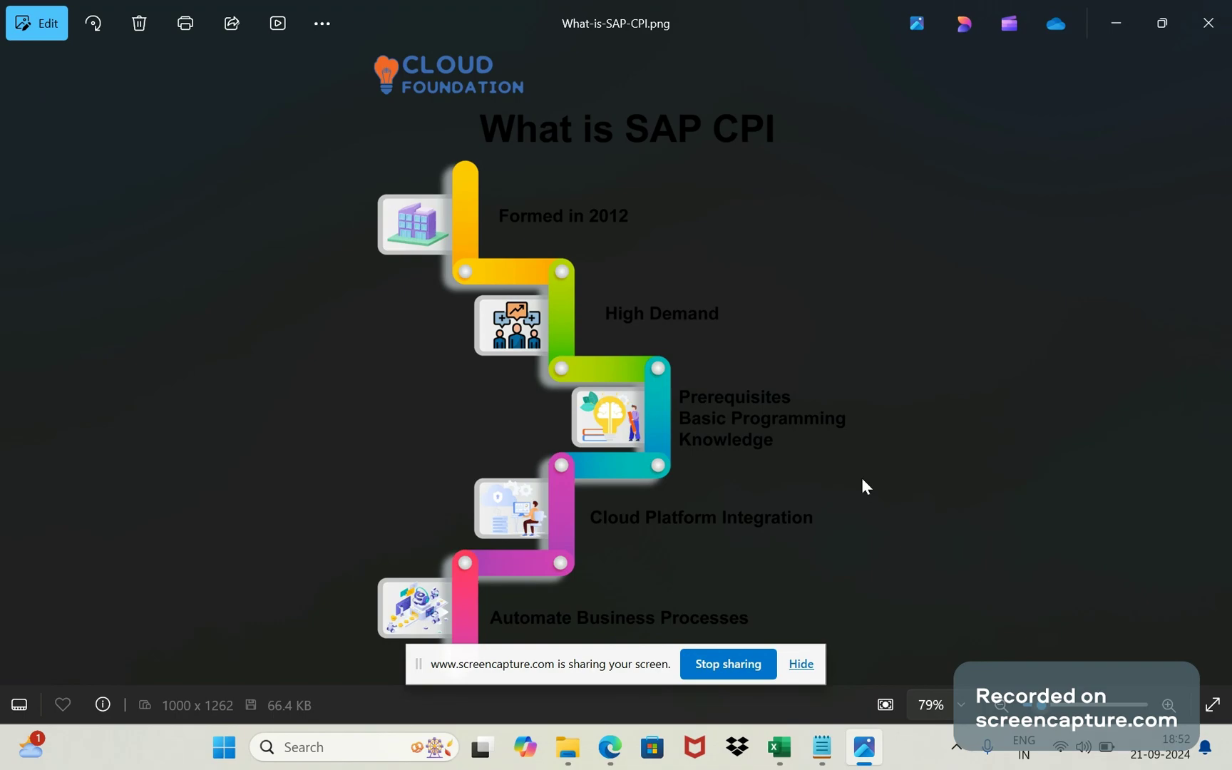
Step: Advance Photos to the next image, sap-cpi-1.jpg
key(Right)
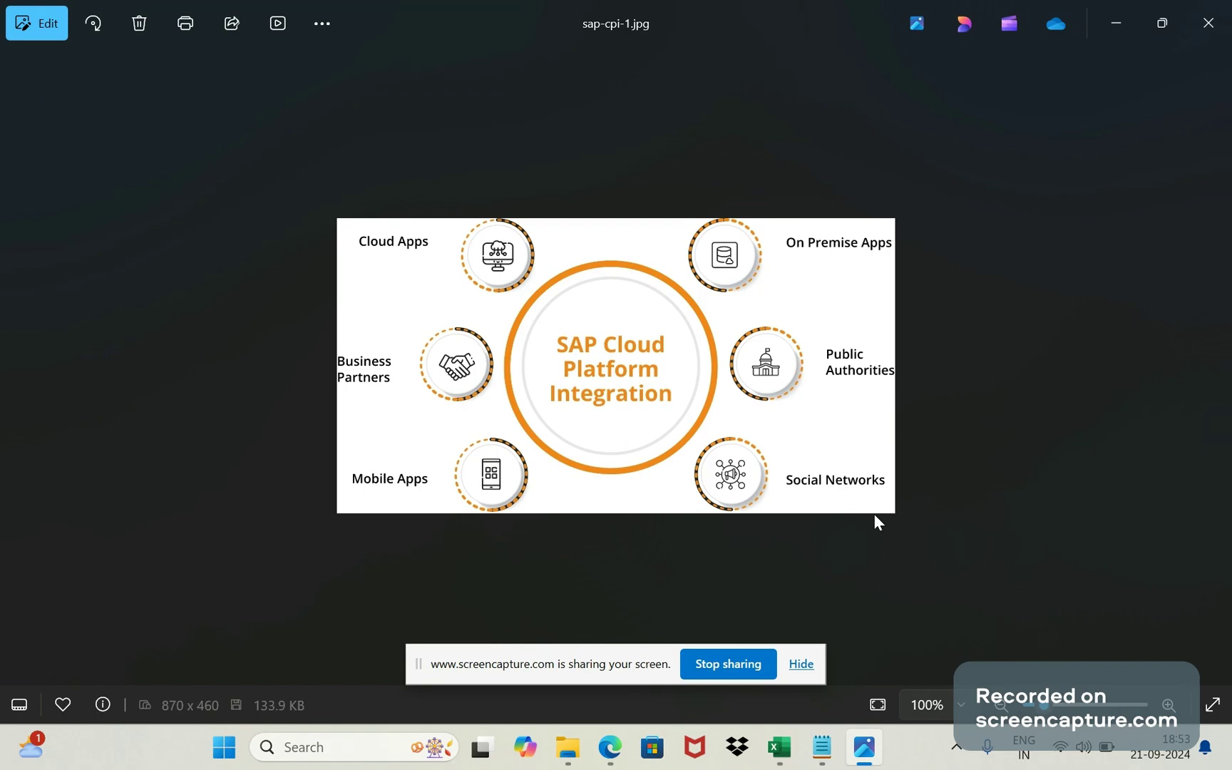
Step: Return to Book1 and enter the headings SAP PI/PO in A1 and SAP CPI in B1
mouse_move(779, 747)
click(860, 646)
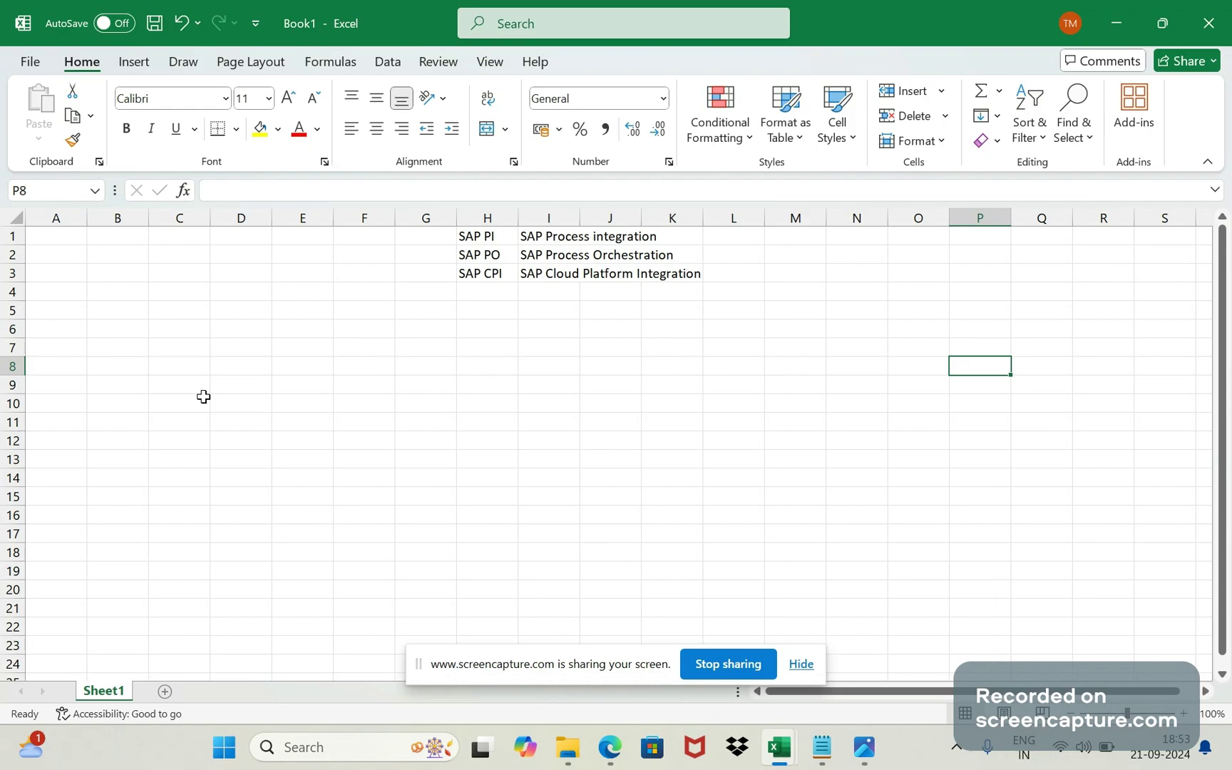
click(68, 242)
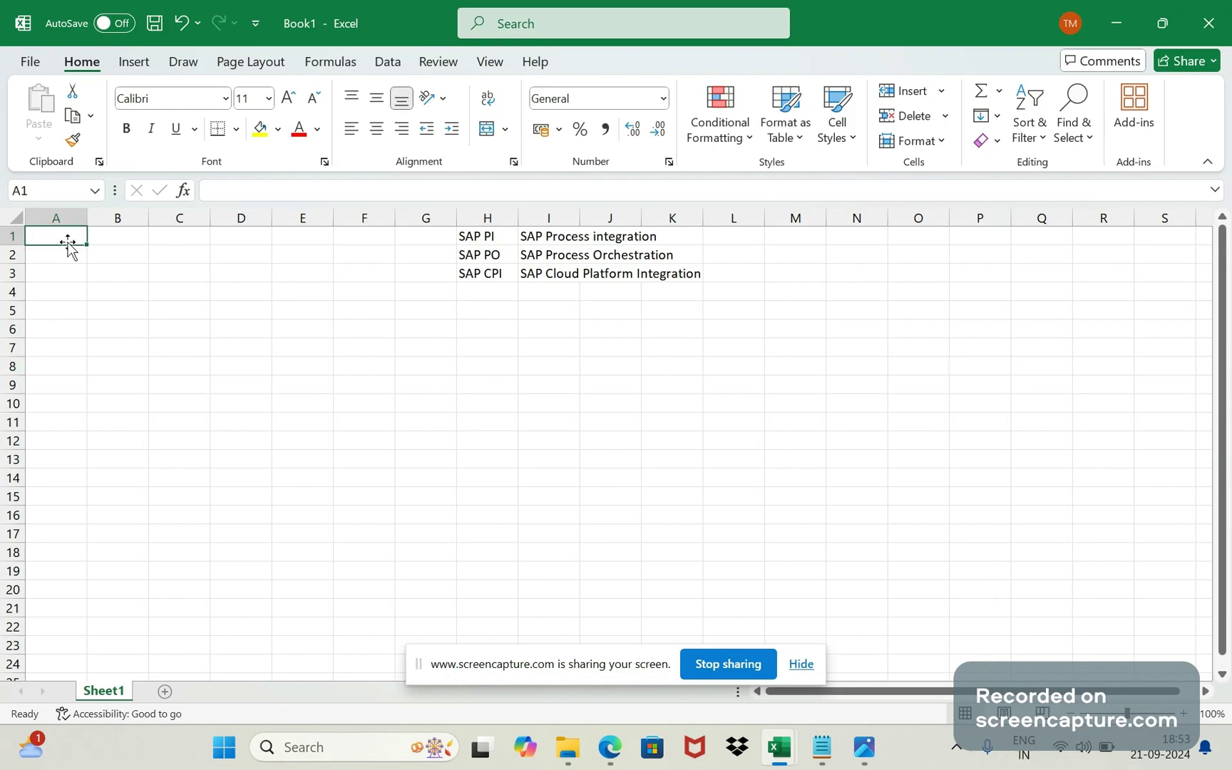
text(SAP )
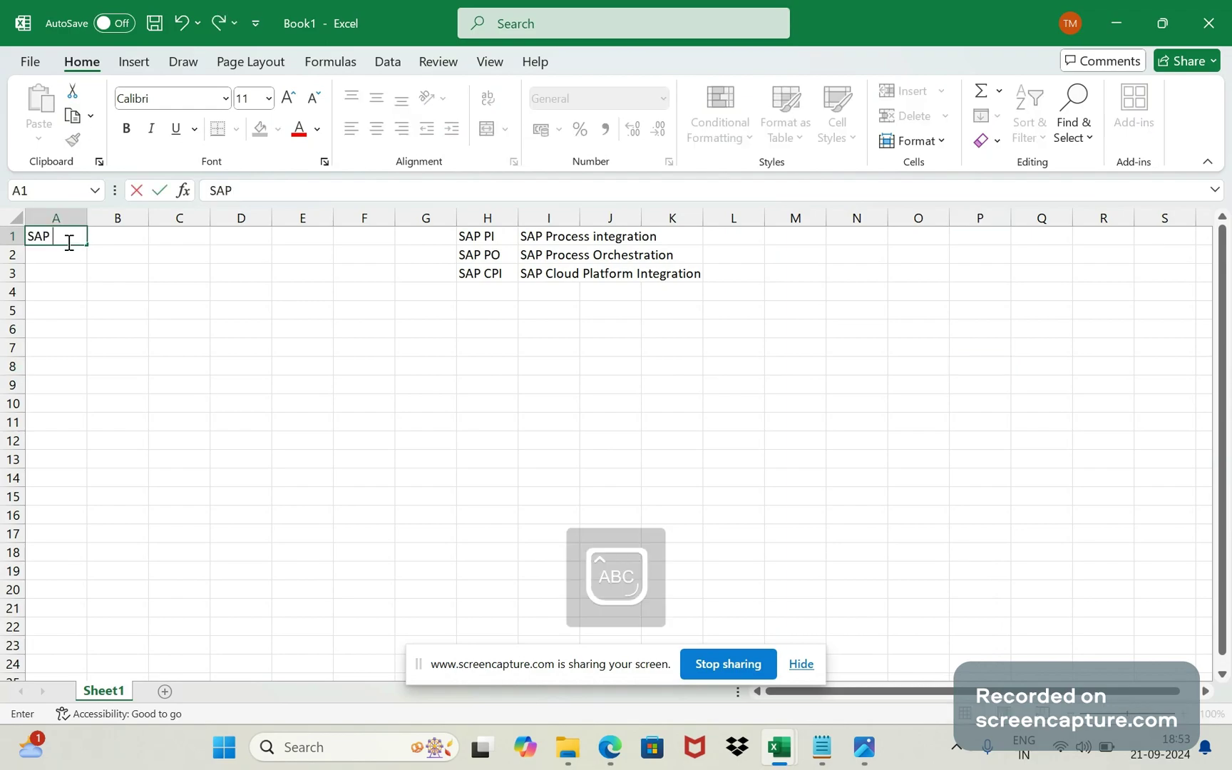
text(PI/PO)
key(ctrl+Return)
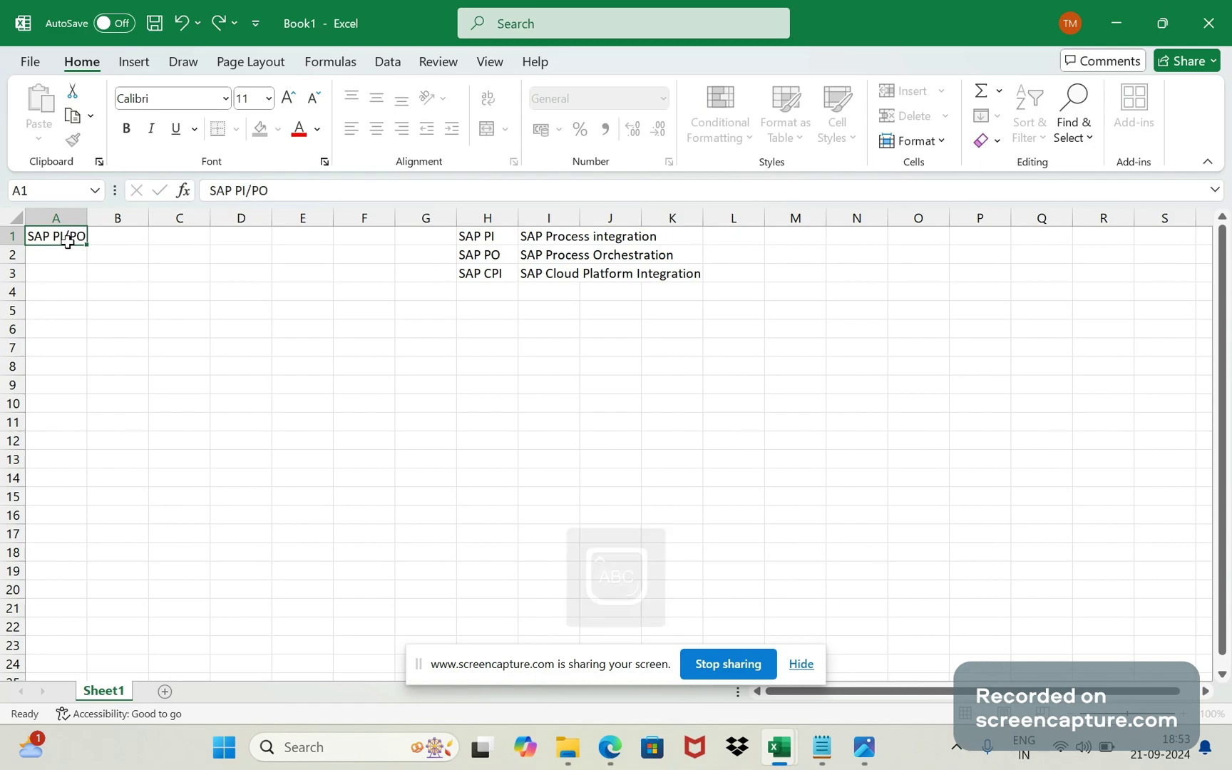
key(Tab)
text(SAP CP)
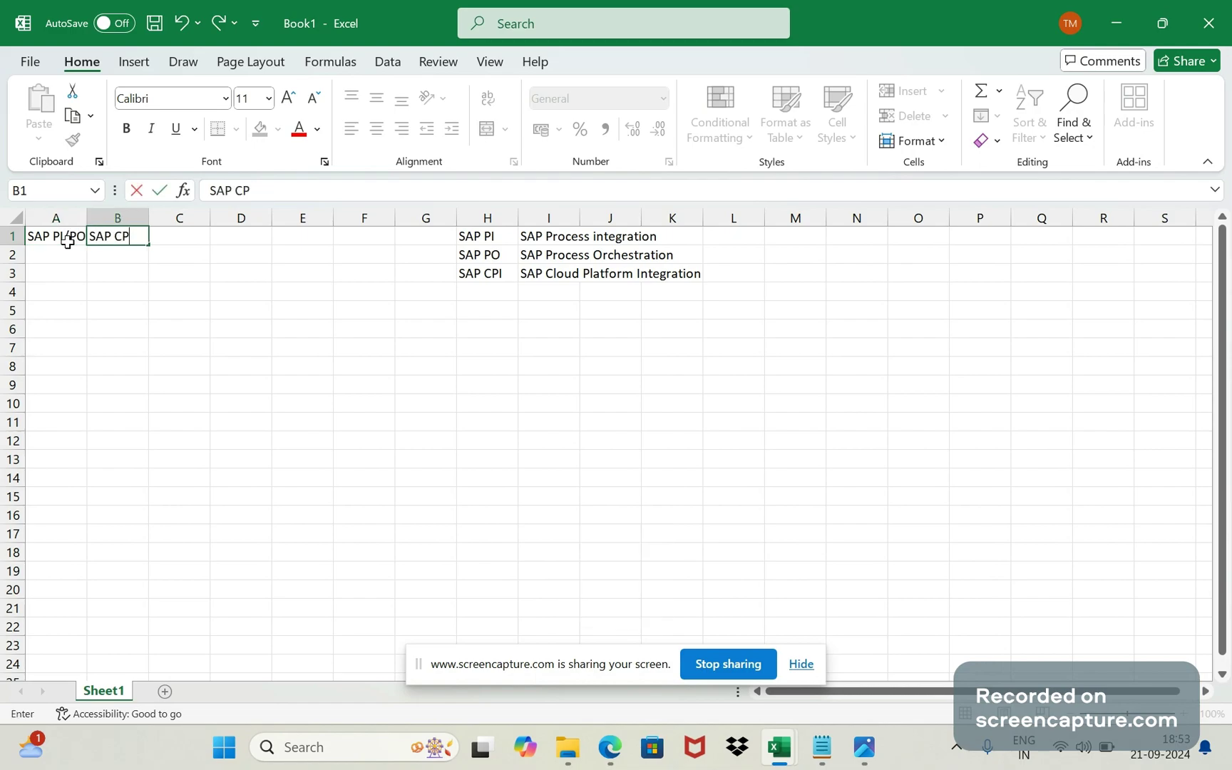
text(I)
key(Return)
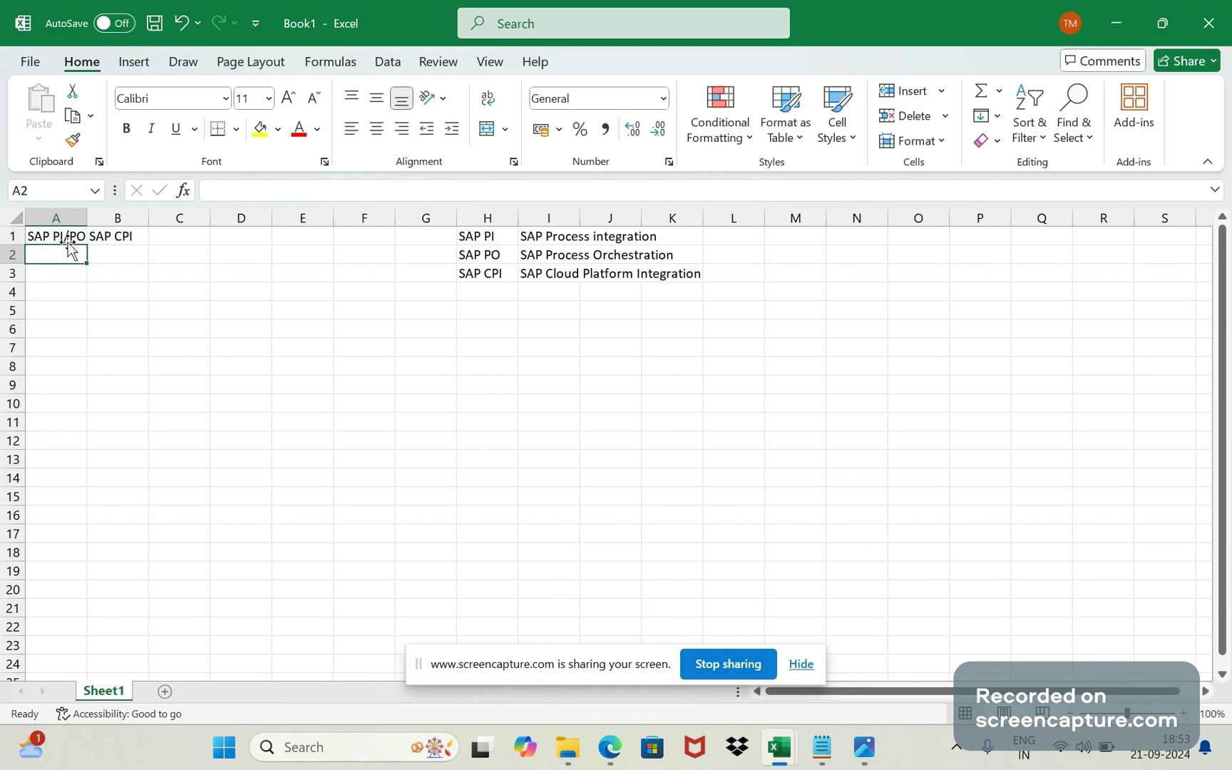
Step: Enter Onpremise in A2 and Cloud based in B2, then select the whole sheet
key(Caps_Lock)
text(Onp)
text(r)
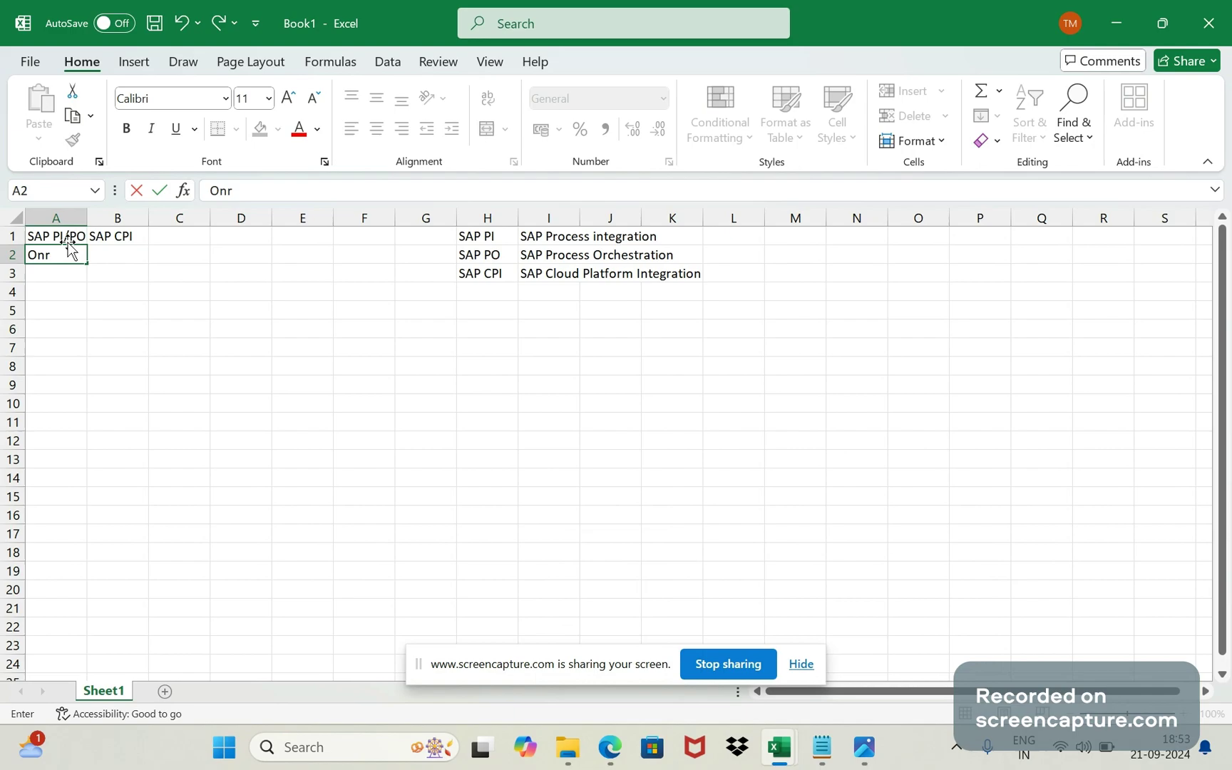
key(BackSpace)
text(premise)
key(Tab)
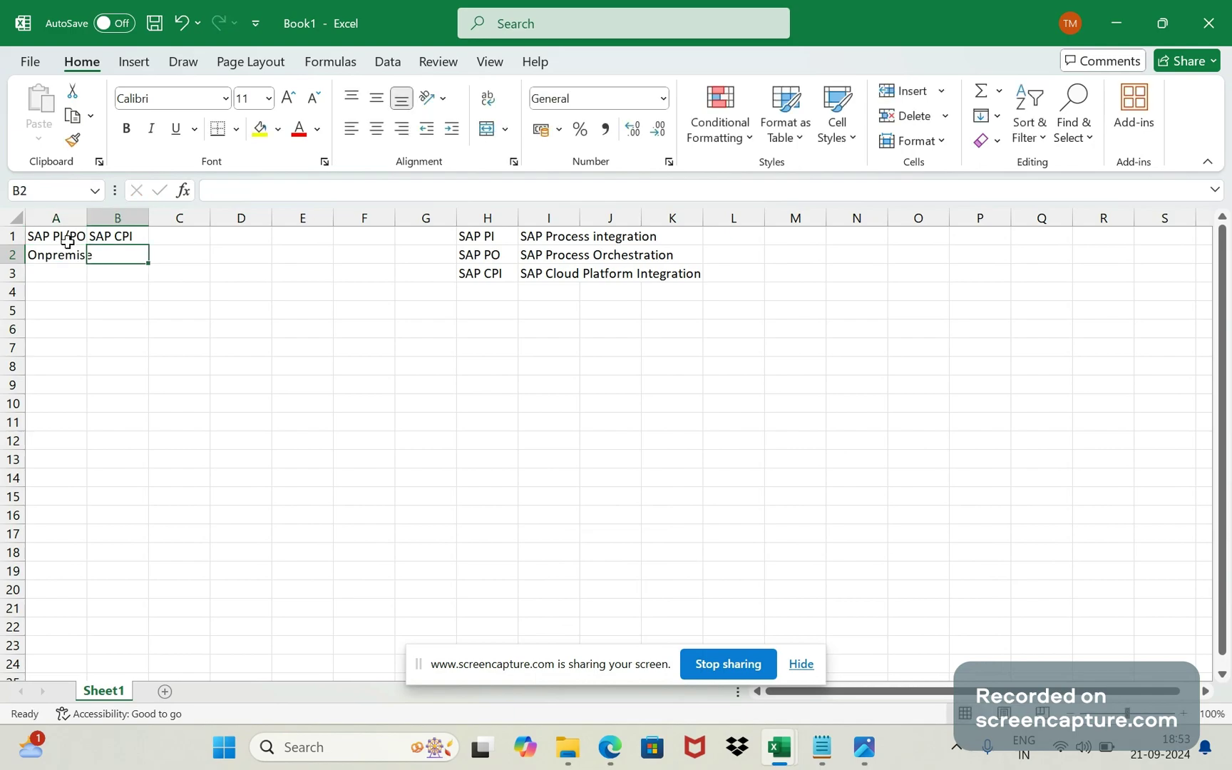
text(Cloud)
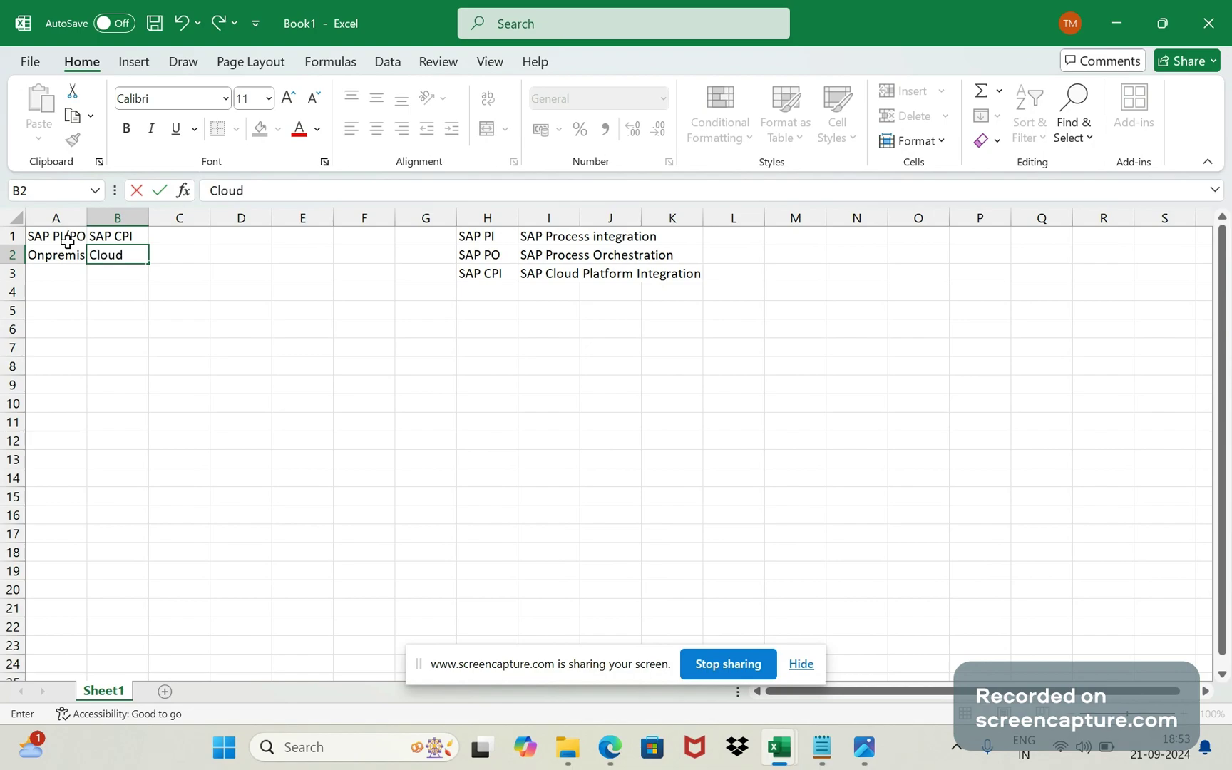
text( based)
click(19, 221)
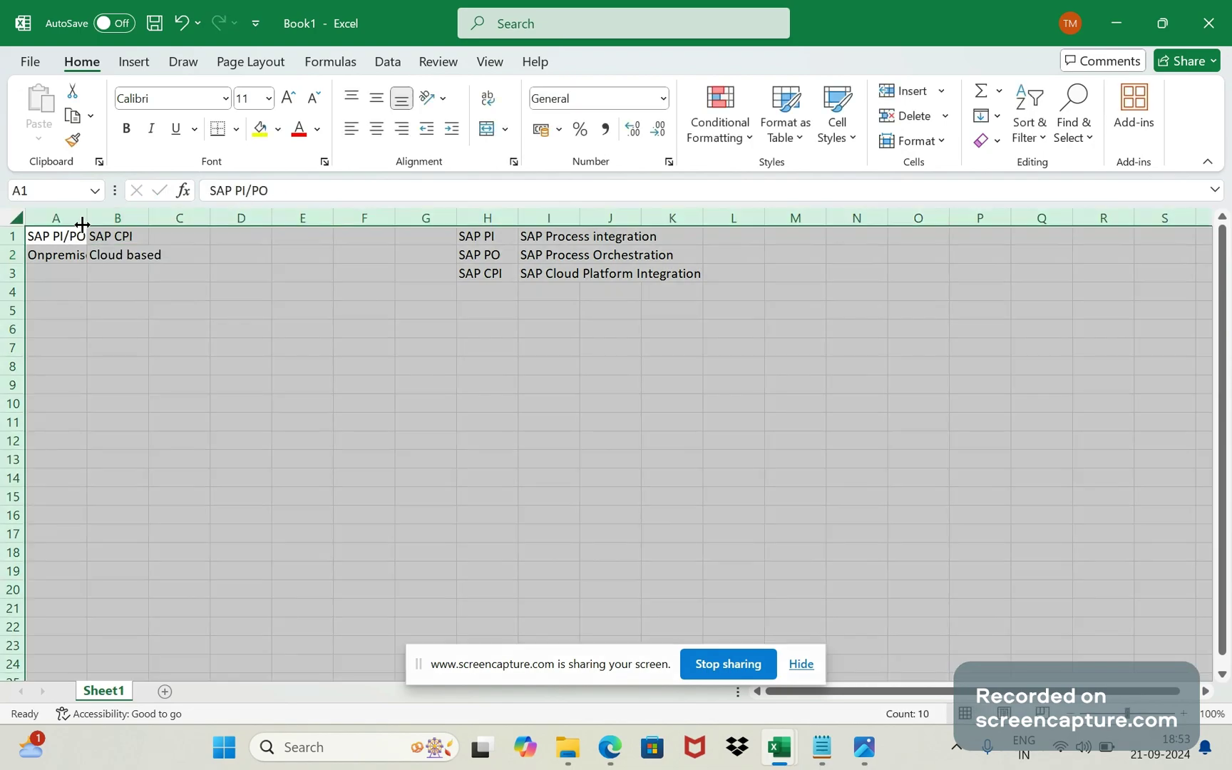
Step: AutoFit every column width so the comparison and SAP names display in full
double_click(82, 224)
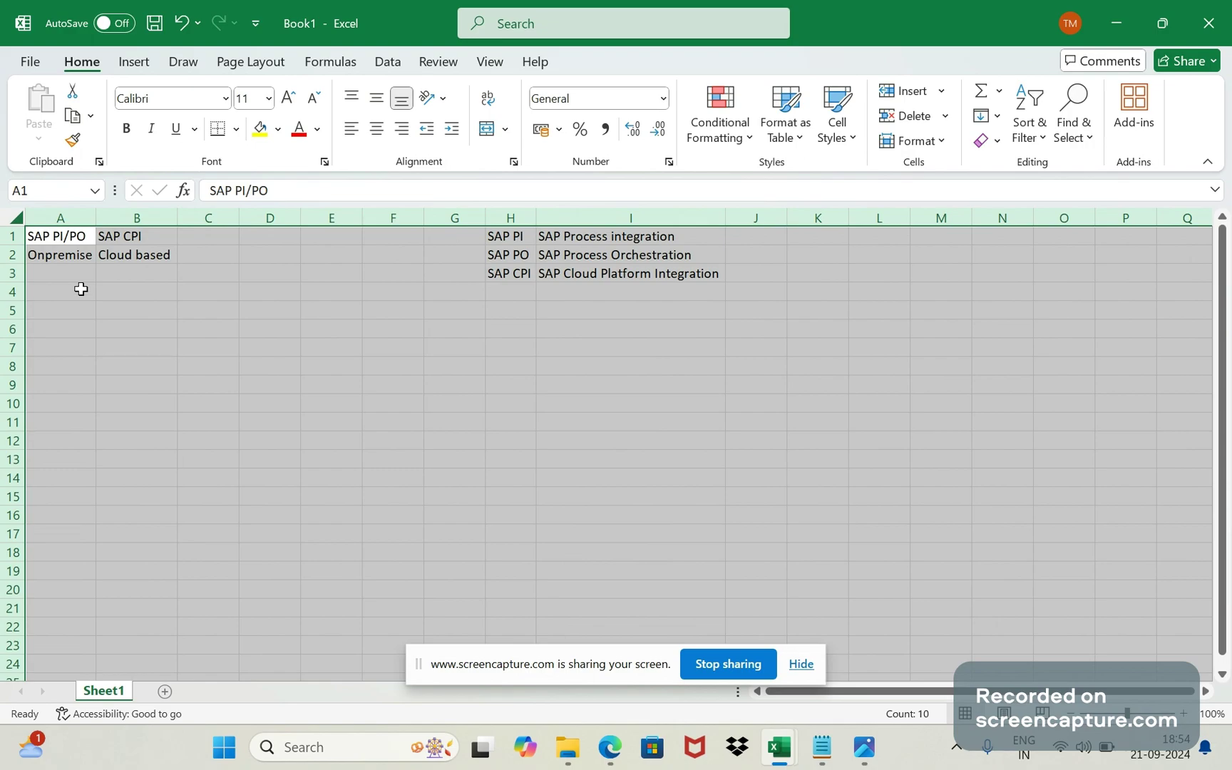
Step: Fill row 3 with 'Not modern' in A3 and 'New plat form' in B3
click(73, 271)
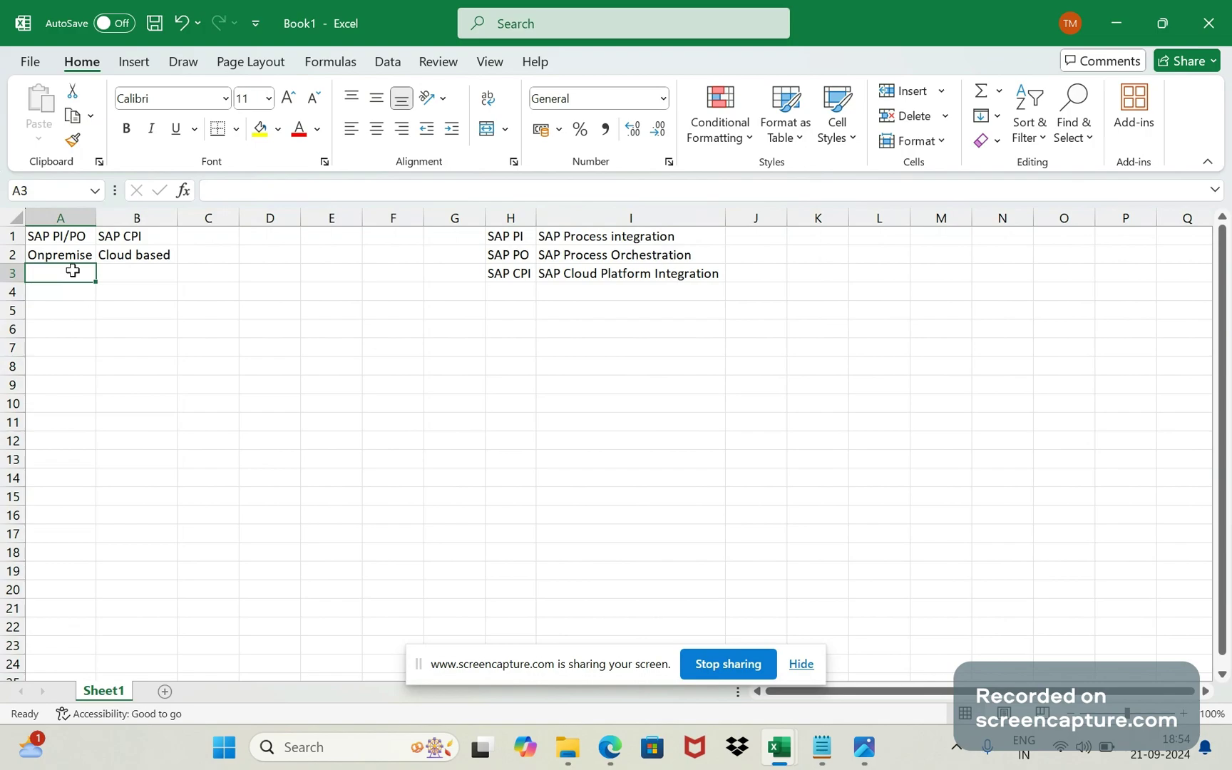
text(Not moder)
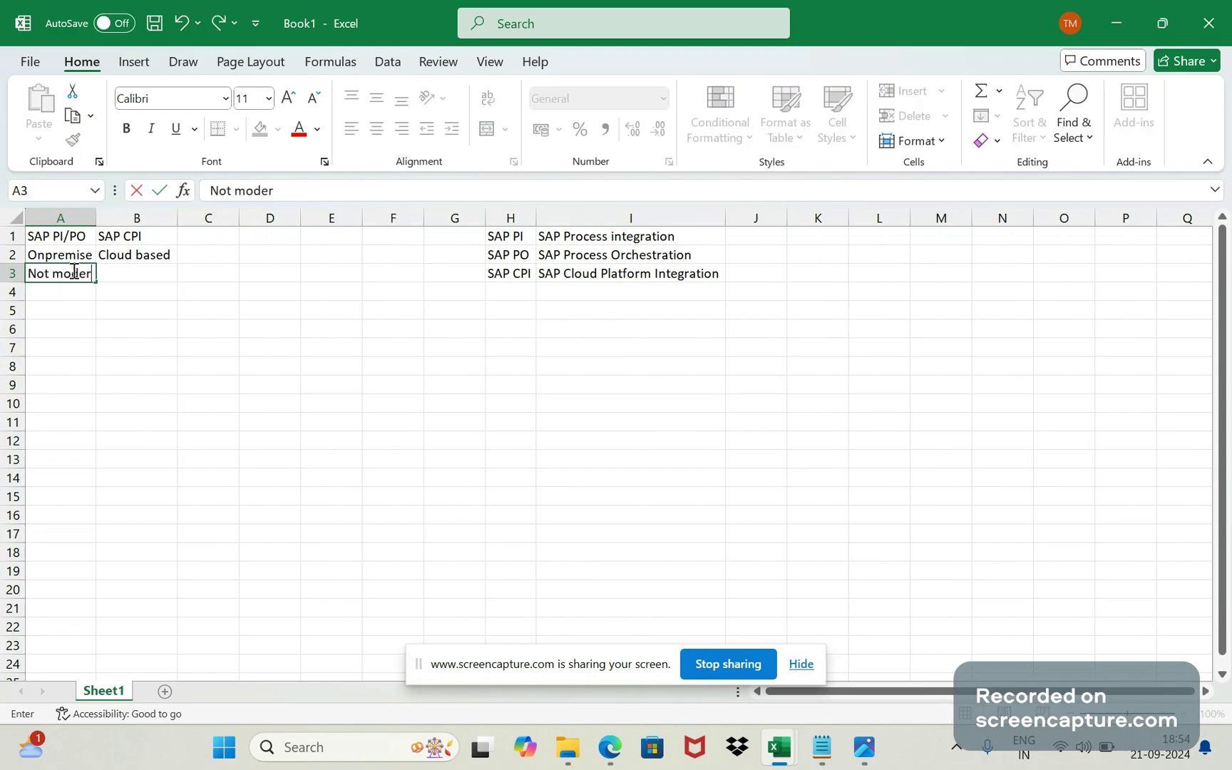
text(n)
key(Tab)
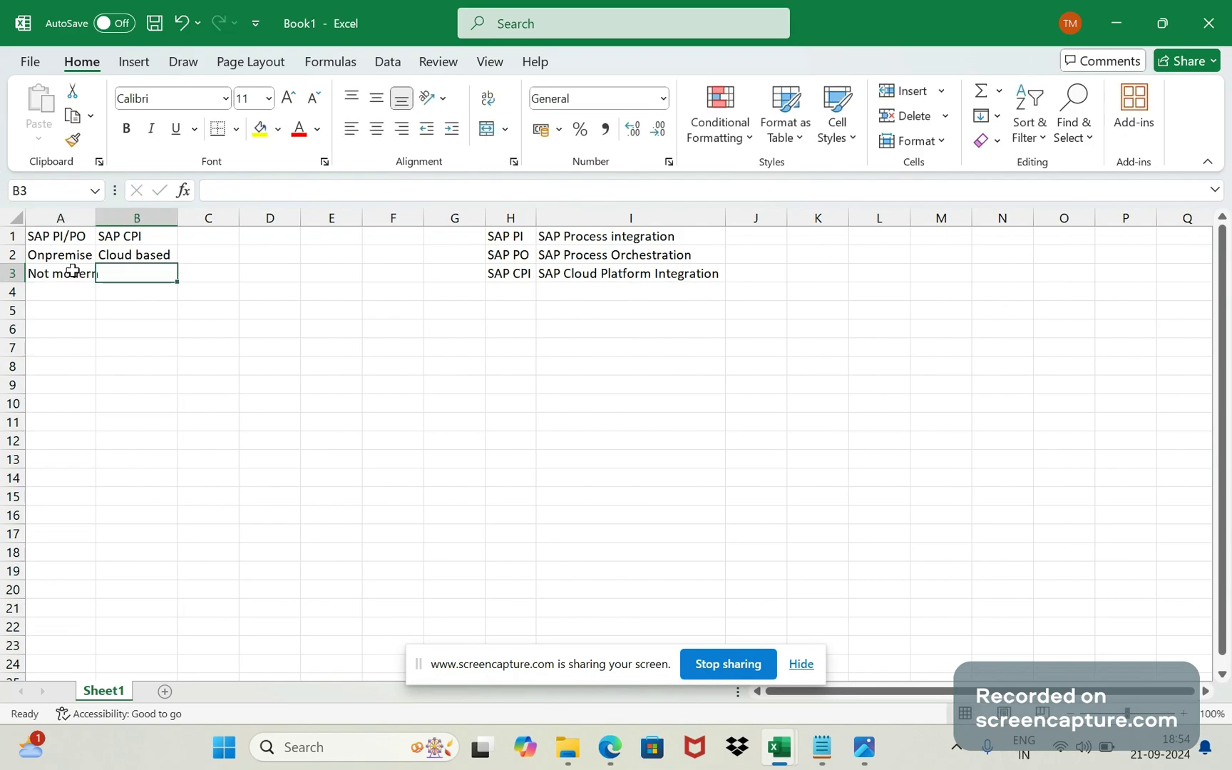
text(ew)
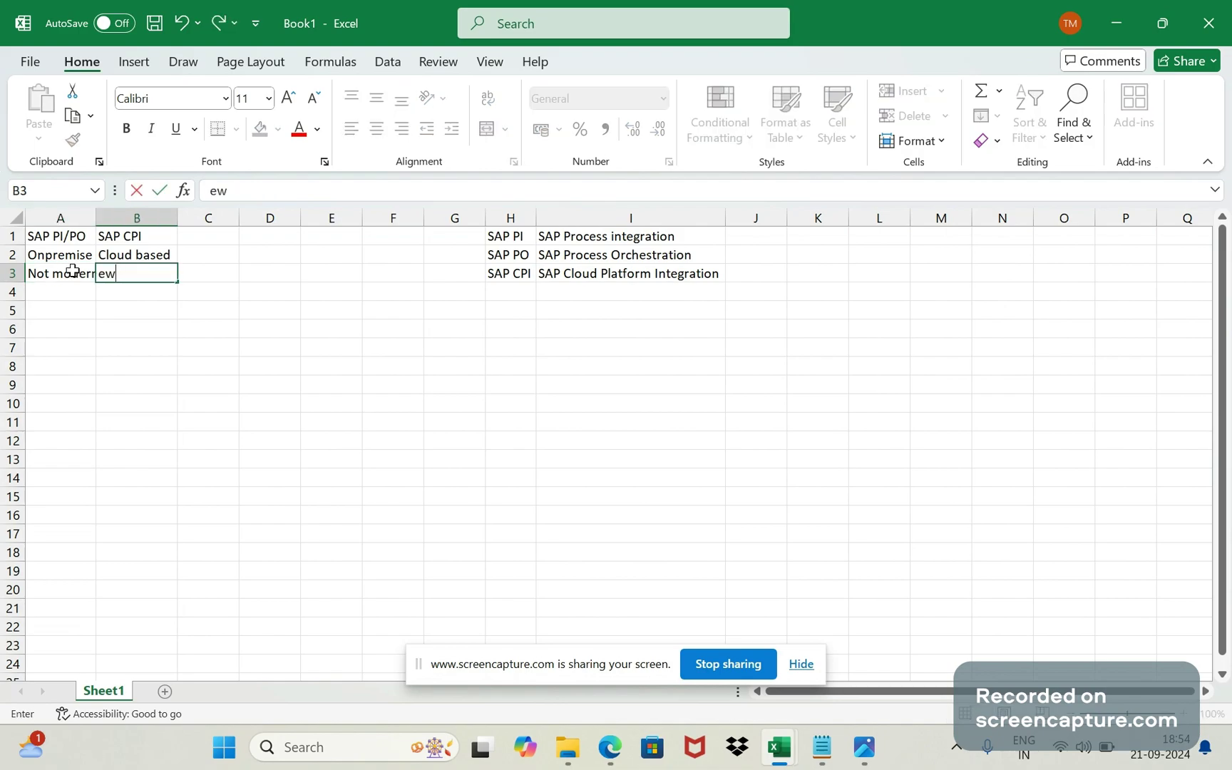
key(BackSpace)
key(BackSpace)
text(New plat form)
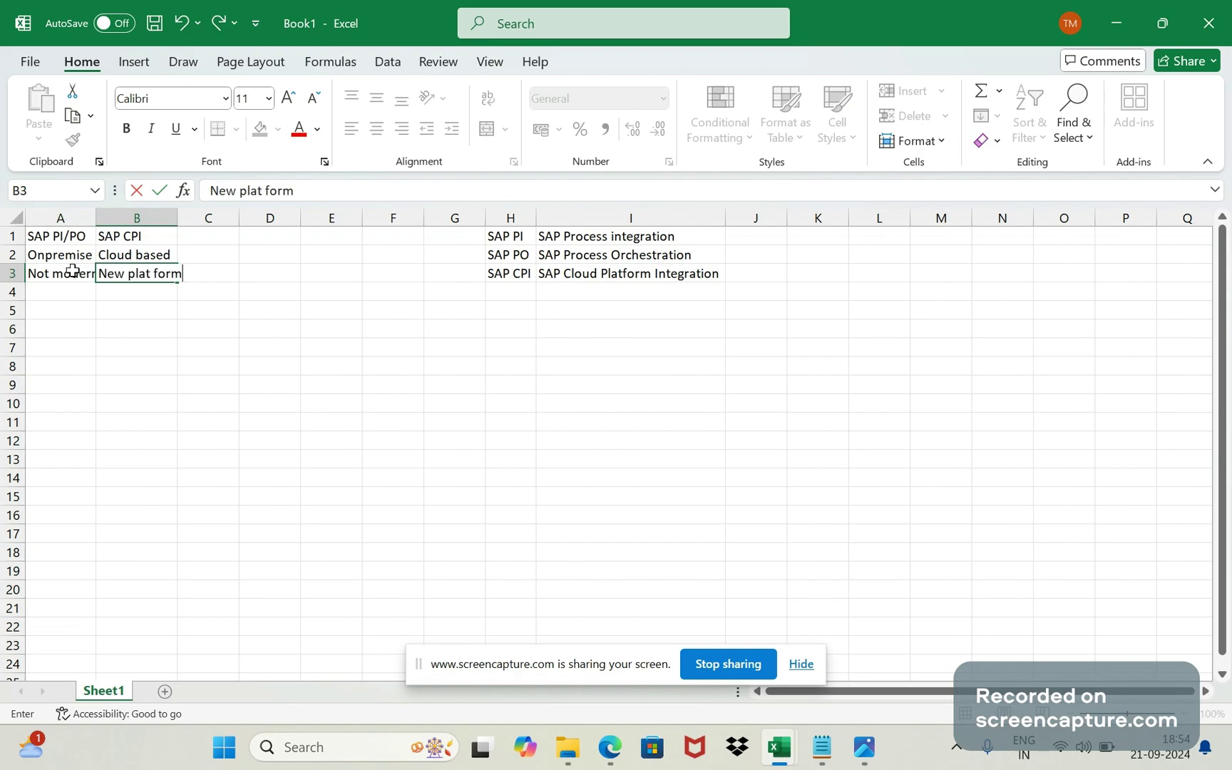
key(Return)
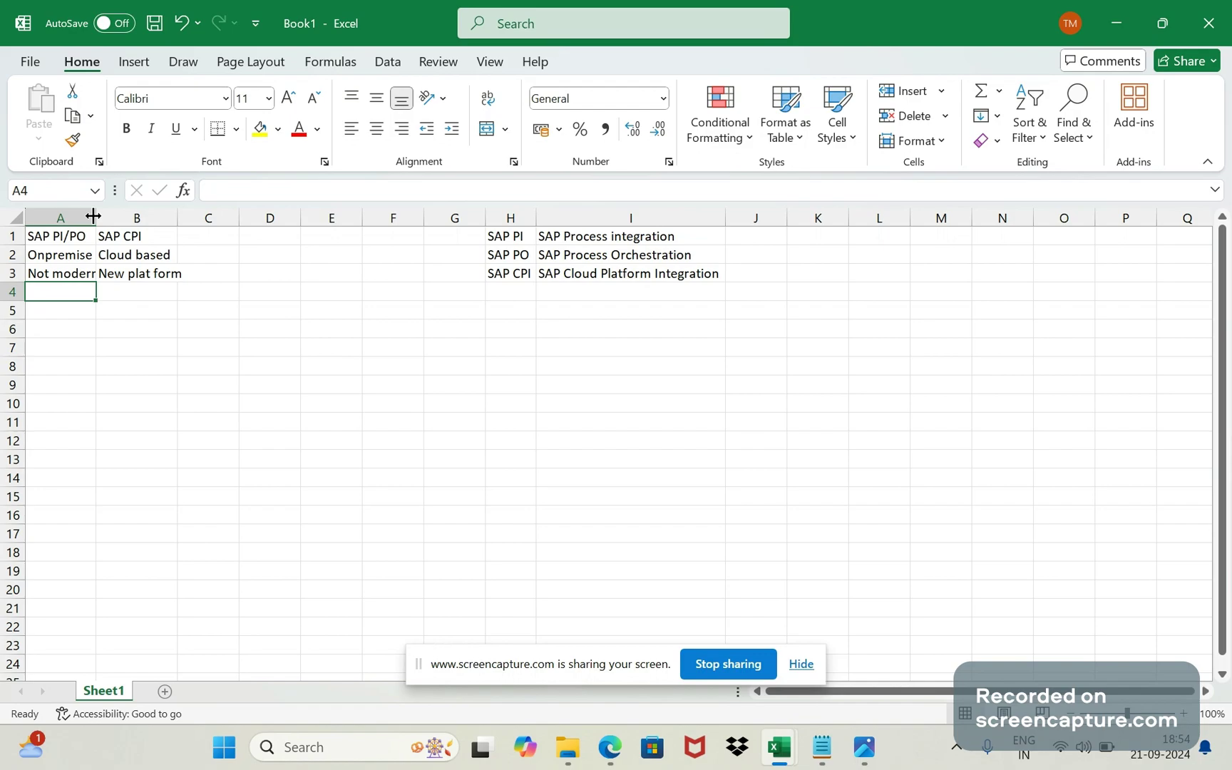
Step: Widen column A slightly so 'Not modern' fits fully
drag(93, 216, 99, 216)
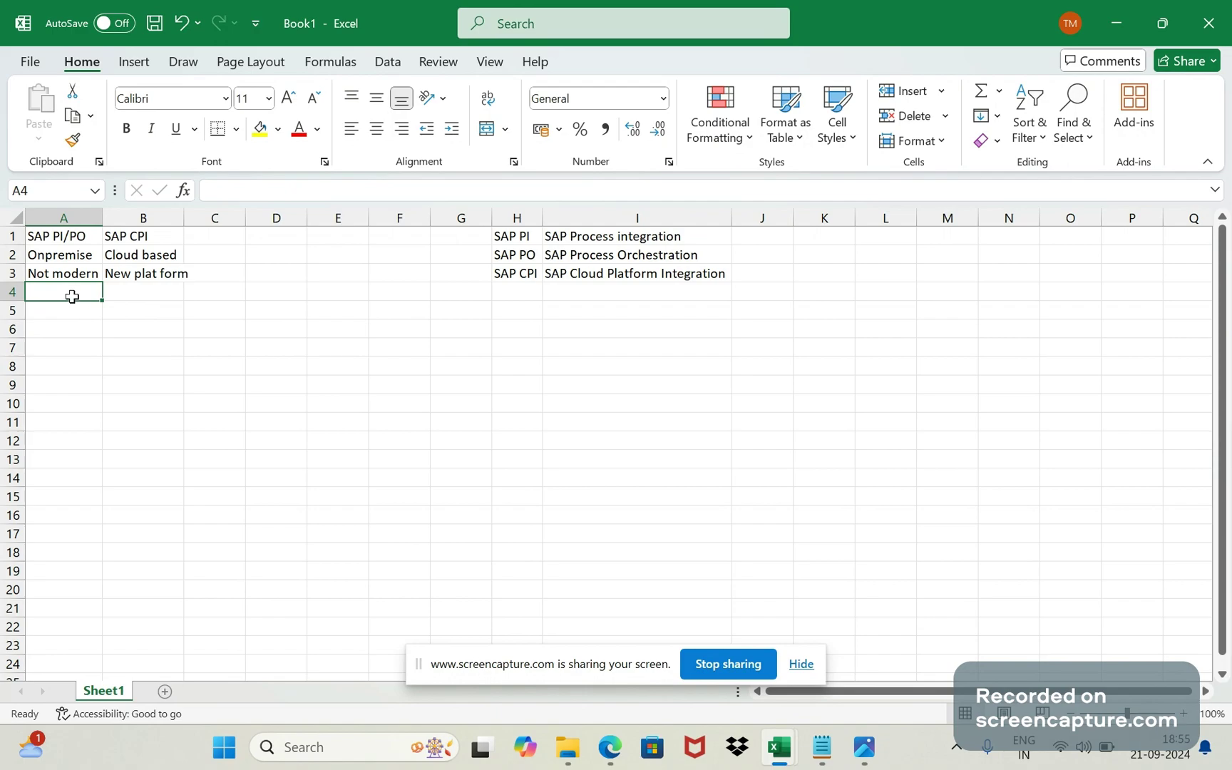
Step: Fill row 4 with 'Complex and challenging to develop' in A4 and 'Simplified development' in B4
key(Caps_Lock)
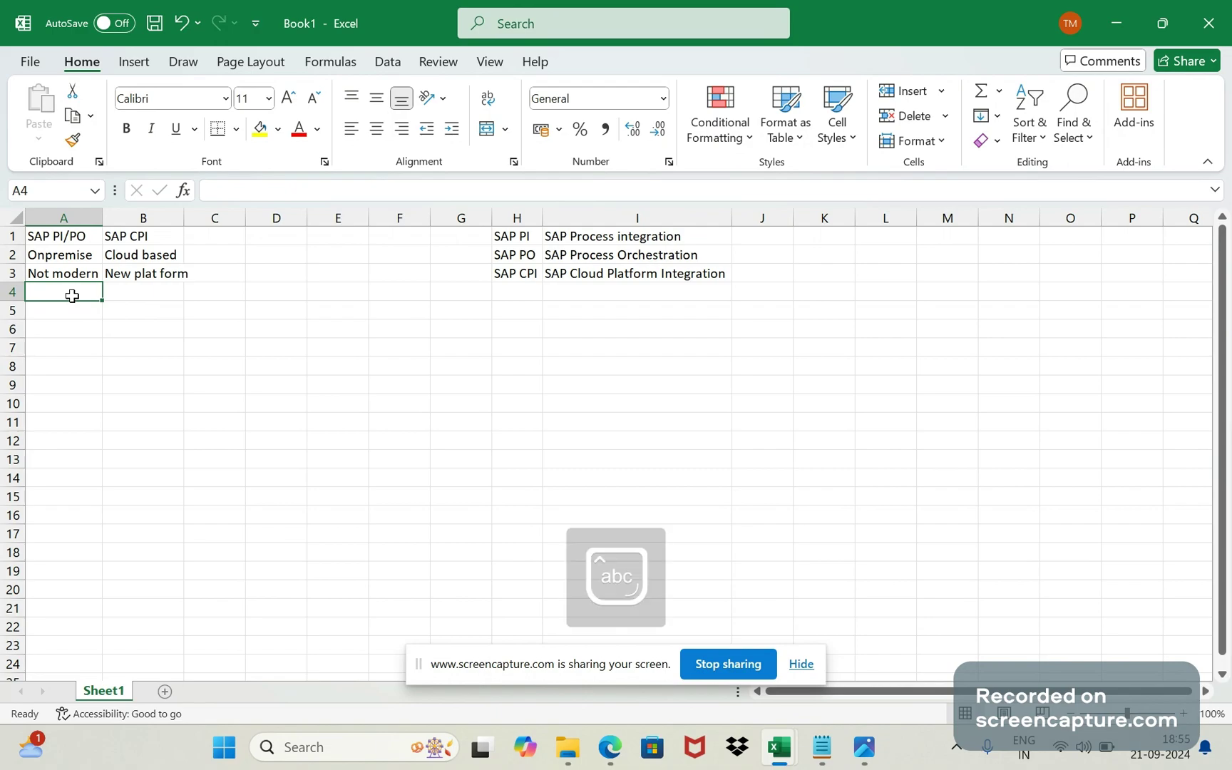
text(Complex)
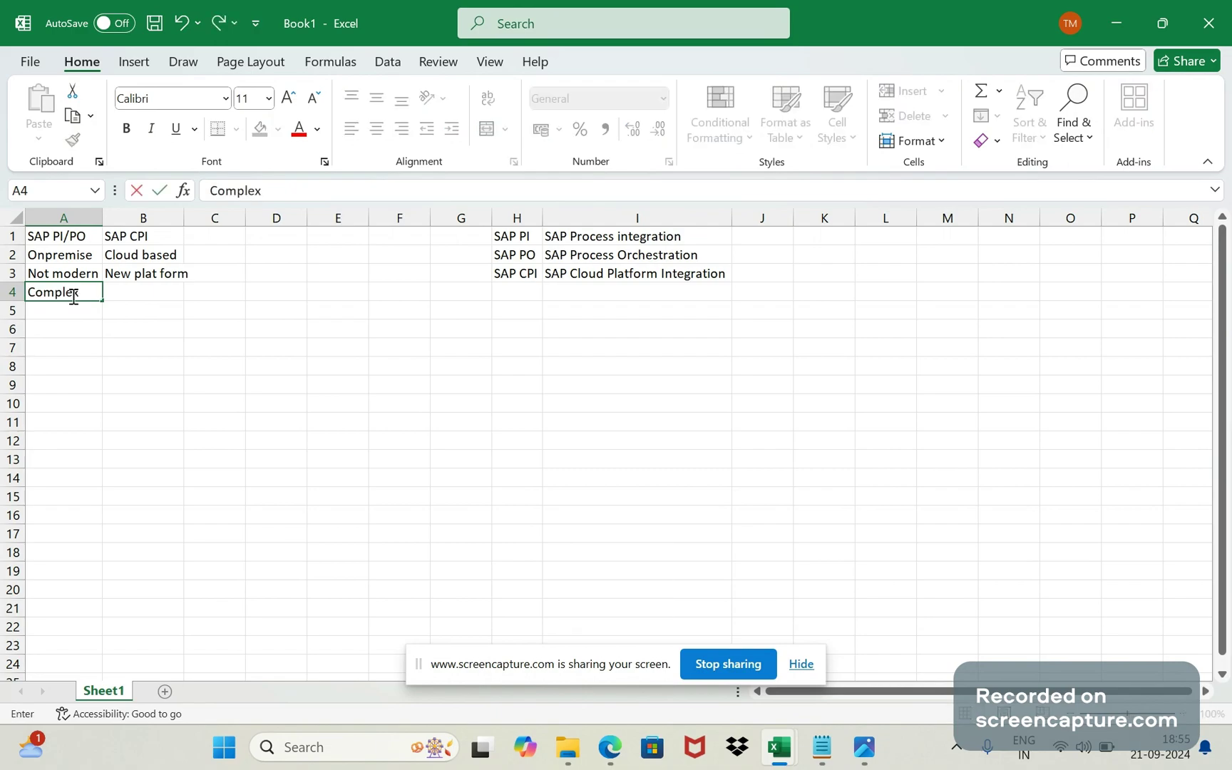
text( and challeng)
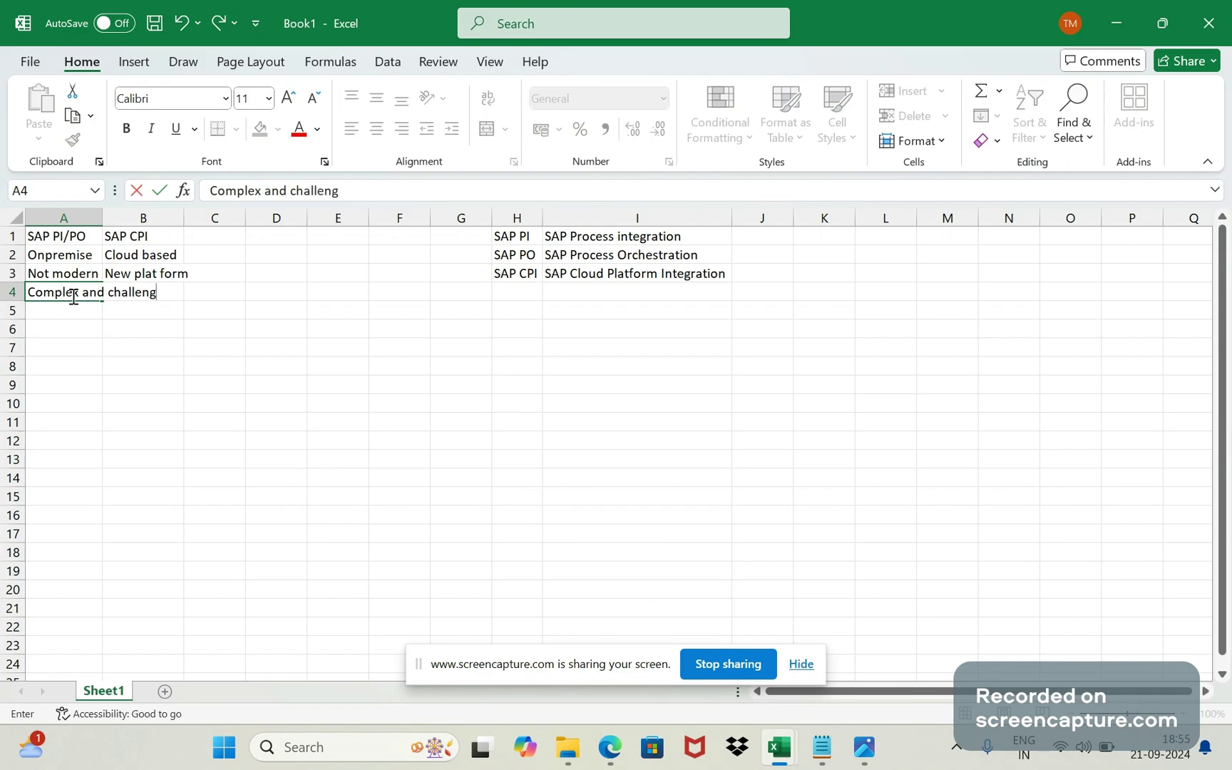
text(ing to develop)
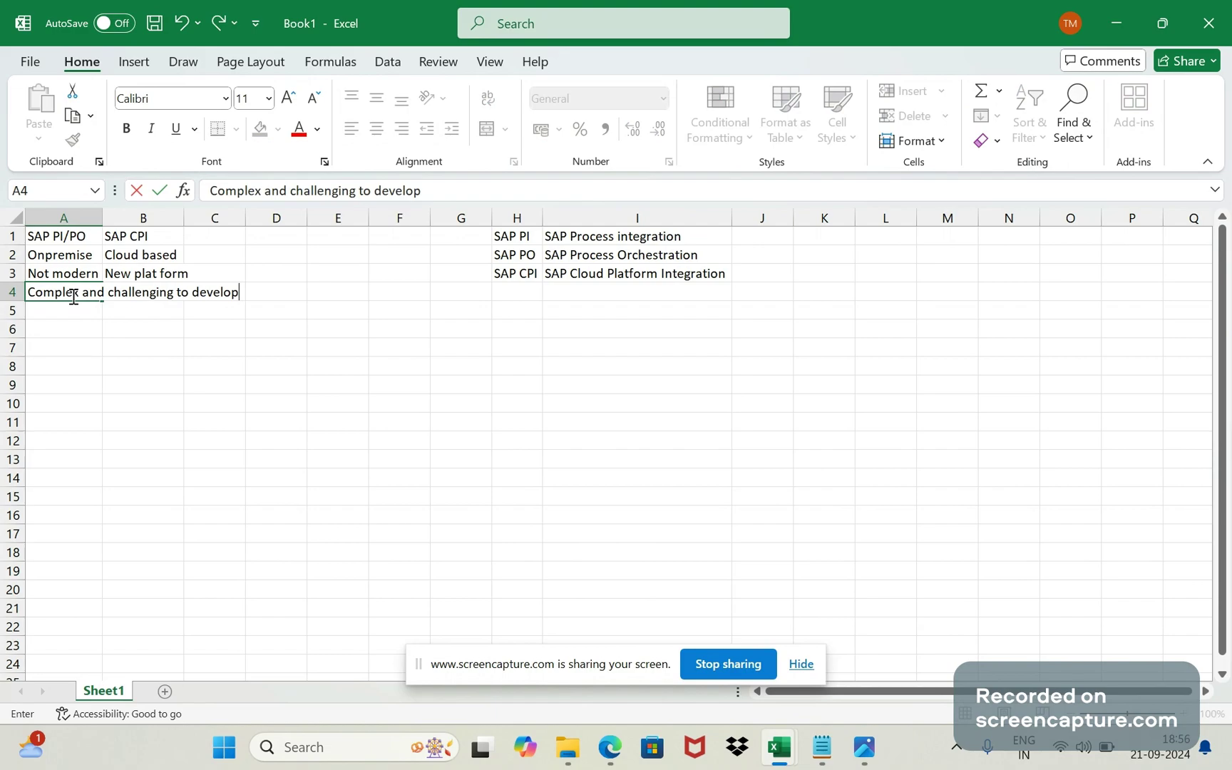
key(Tab)
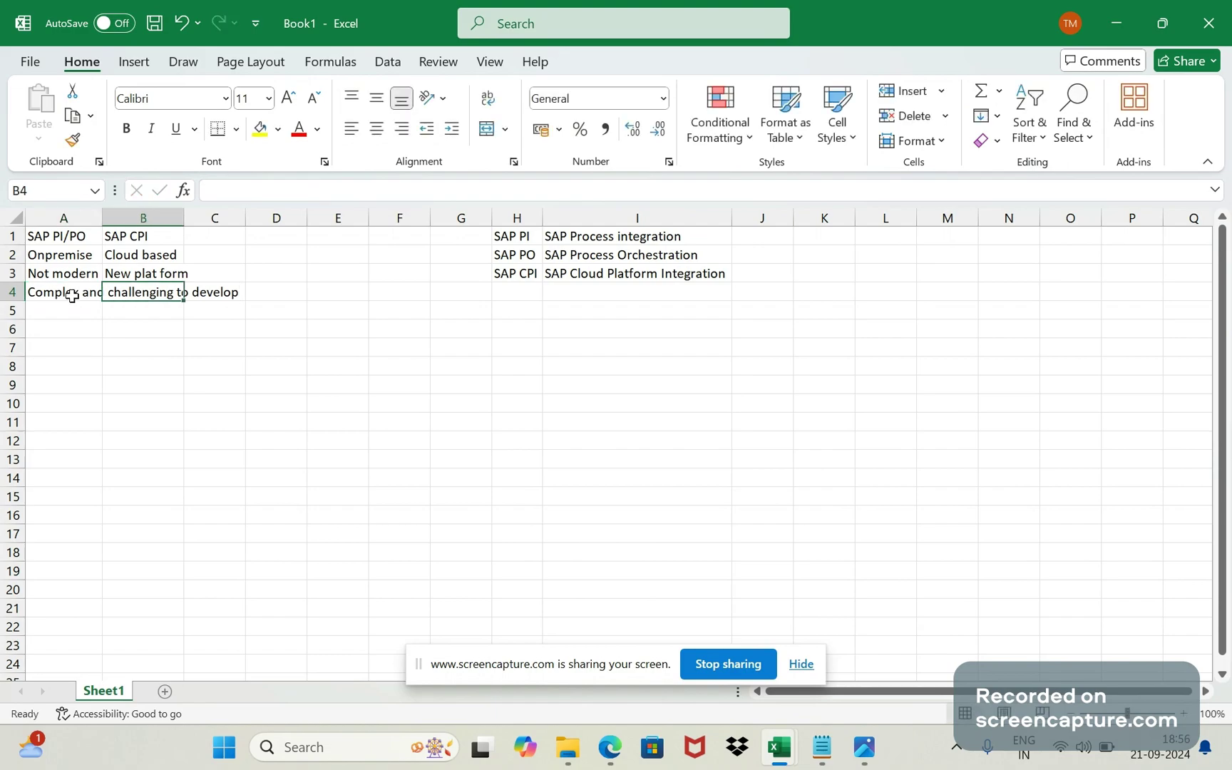
text(Simpliff)
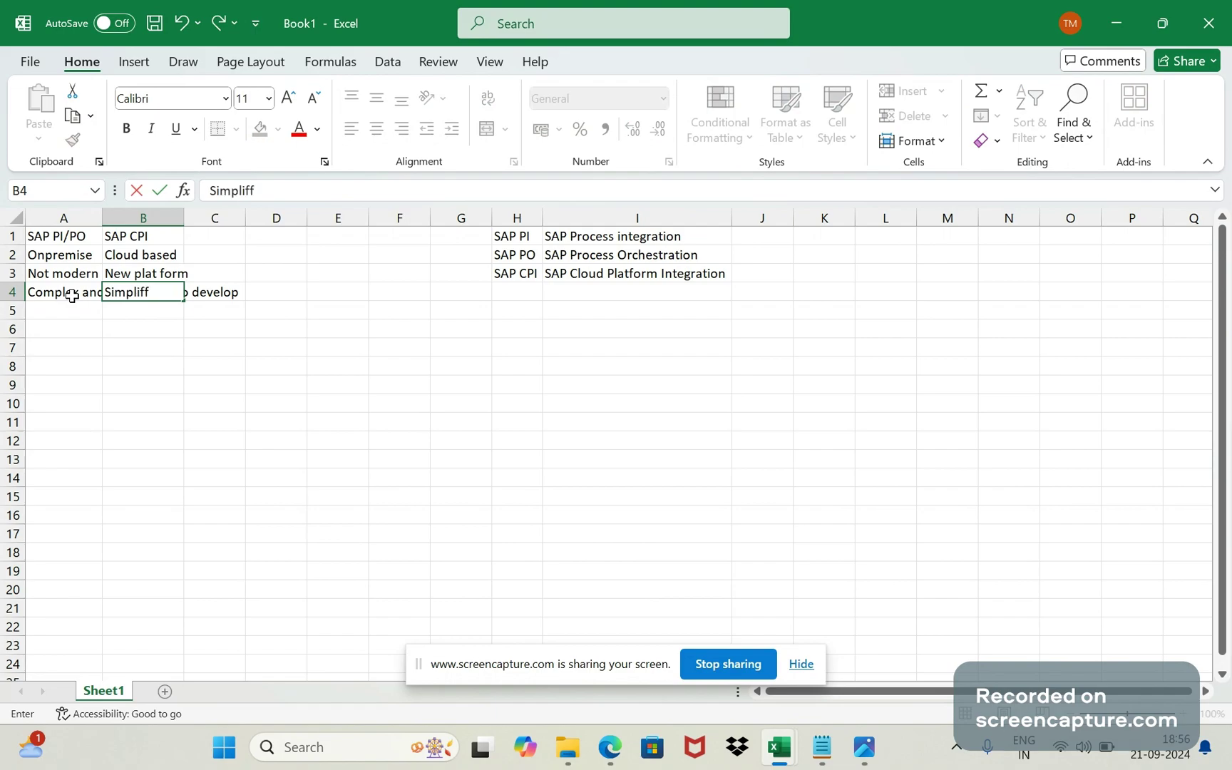
key(BackSpace)
text(ied devve)
key(BackSpace)
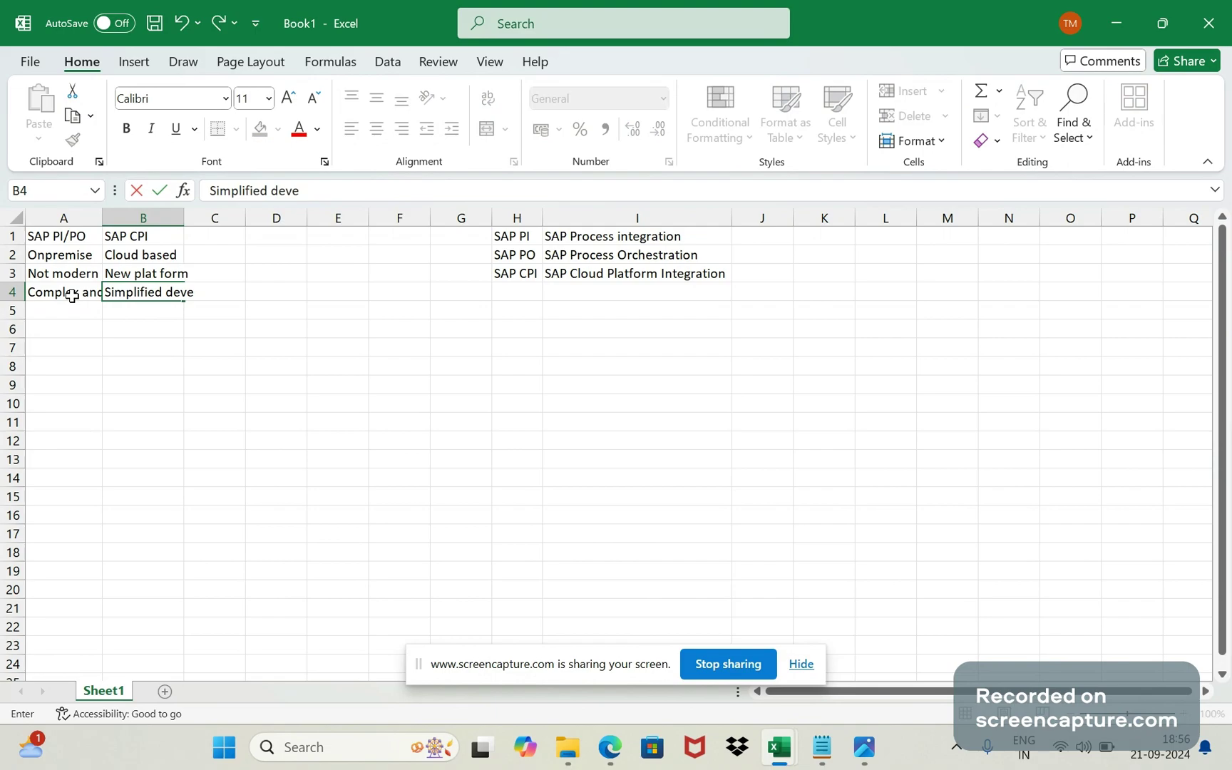
text(lopment)
key(Return)
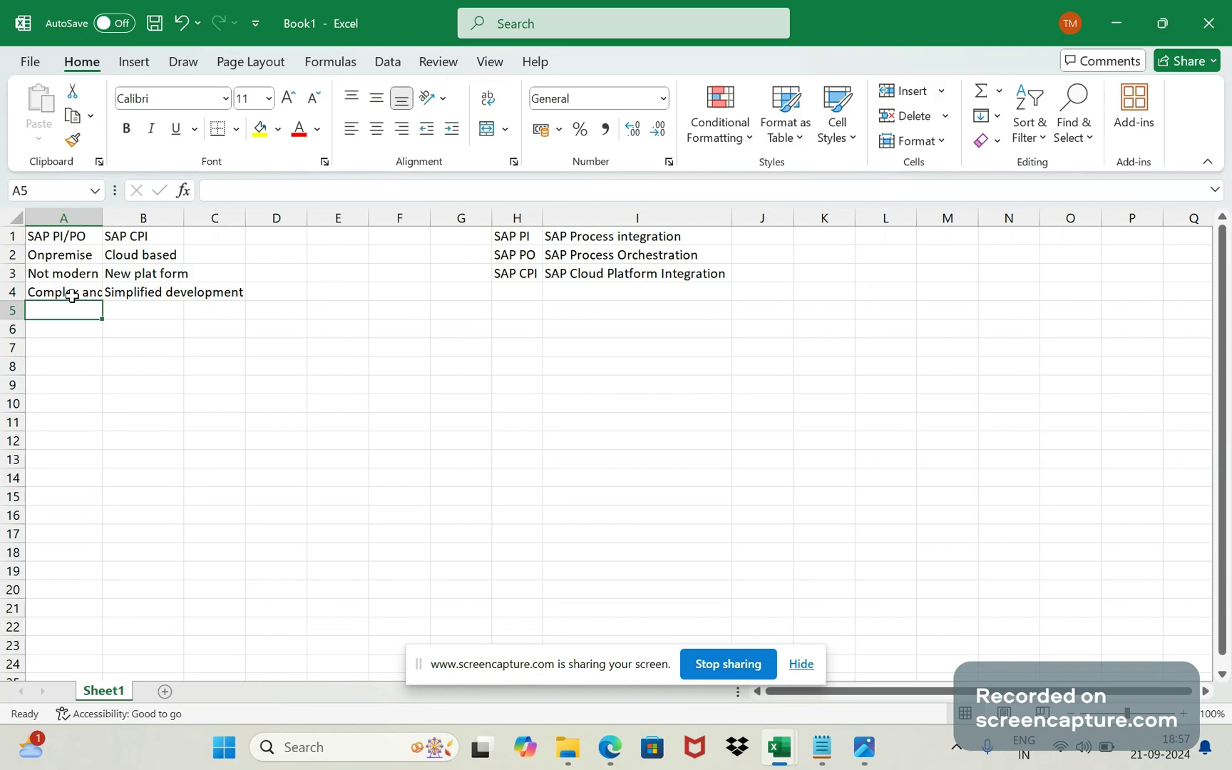
Step: Fill row 5 with 'Less expensive' in A5 and 'More expensive' in B5
text(Less)
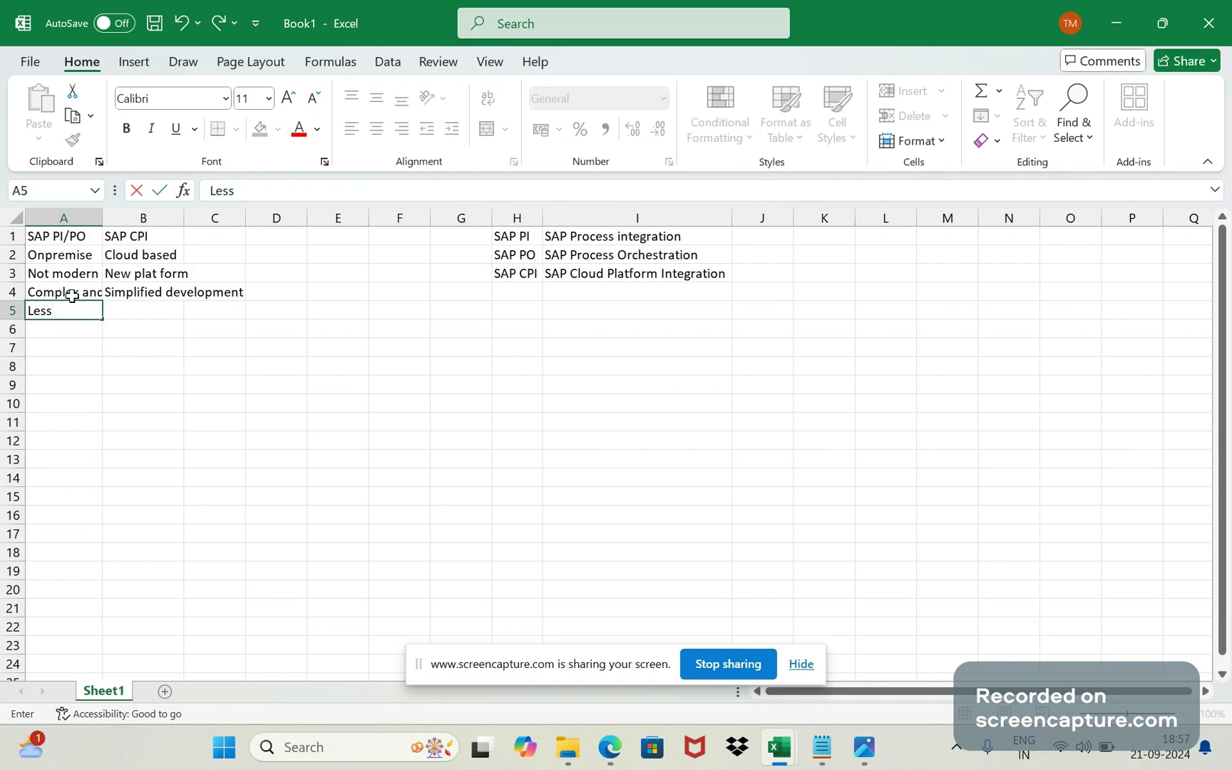
text( expensive)
key(Tab)
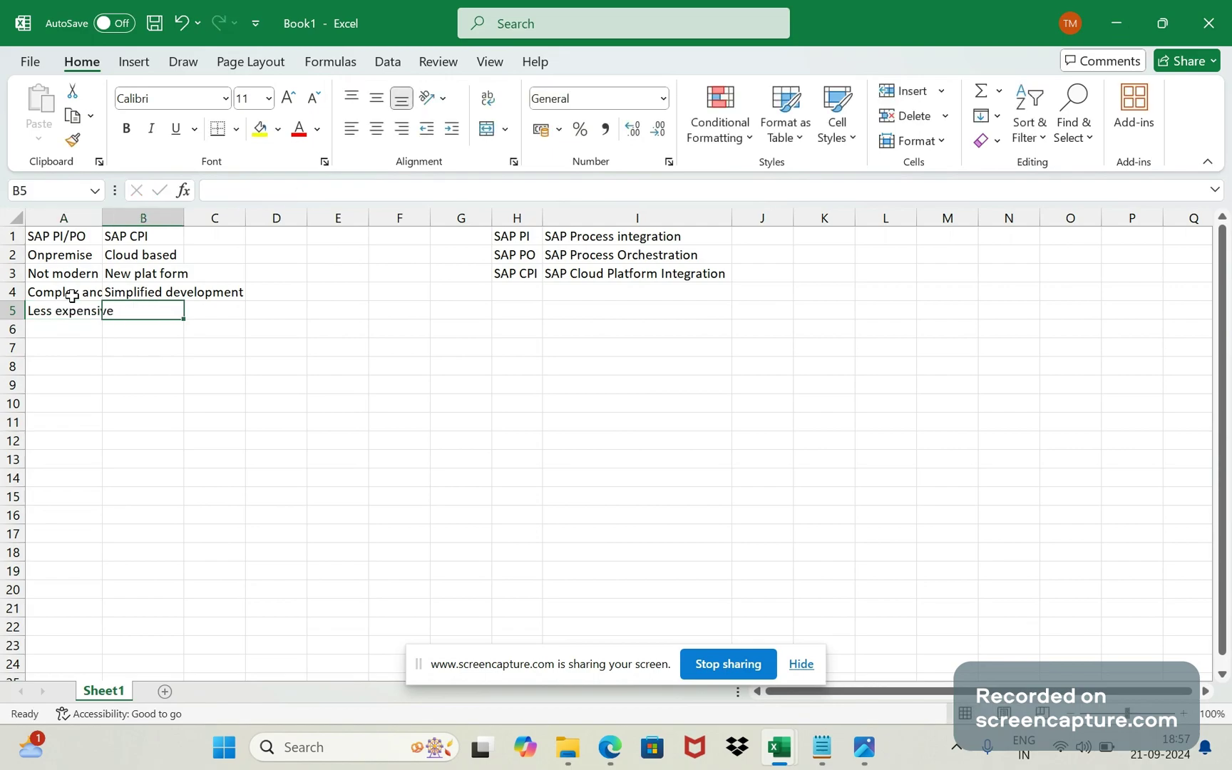
text(More ex)
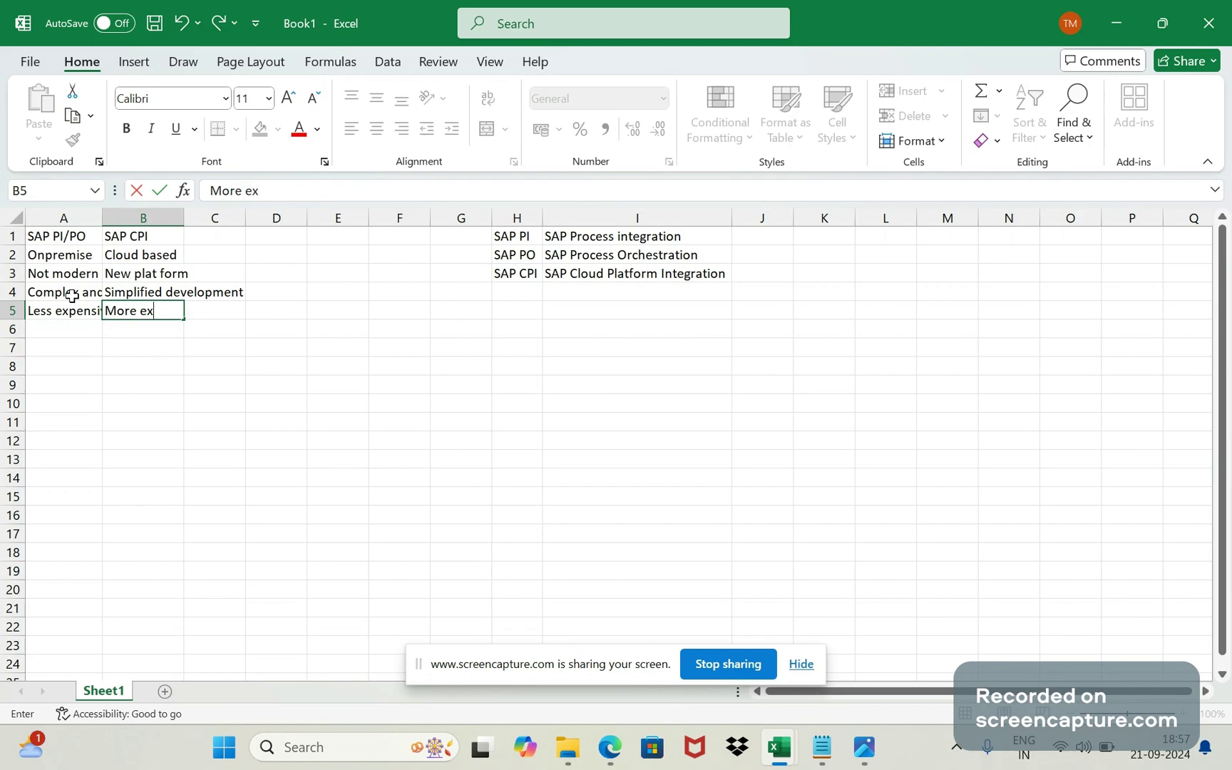
text(pensive)
key(Return)
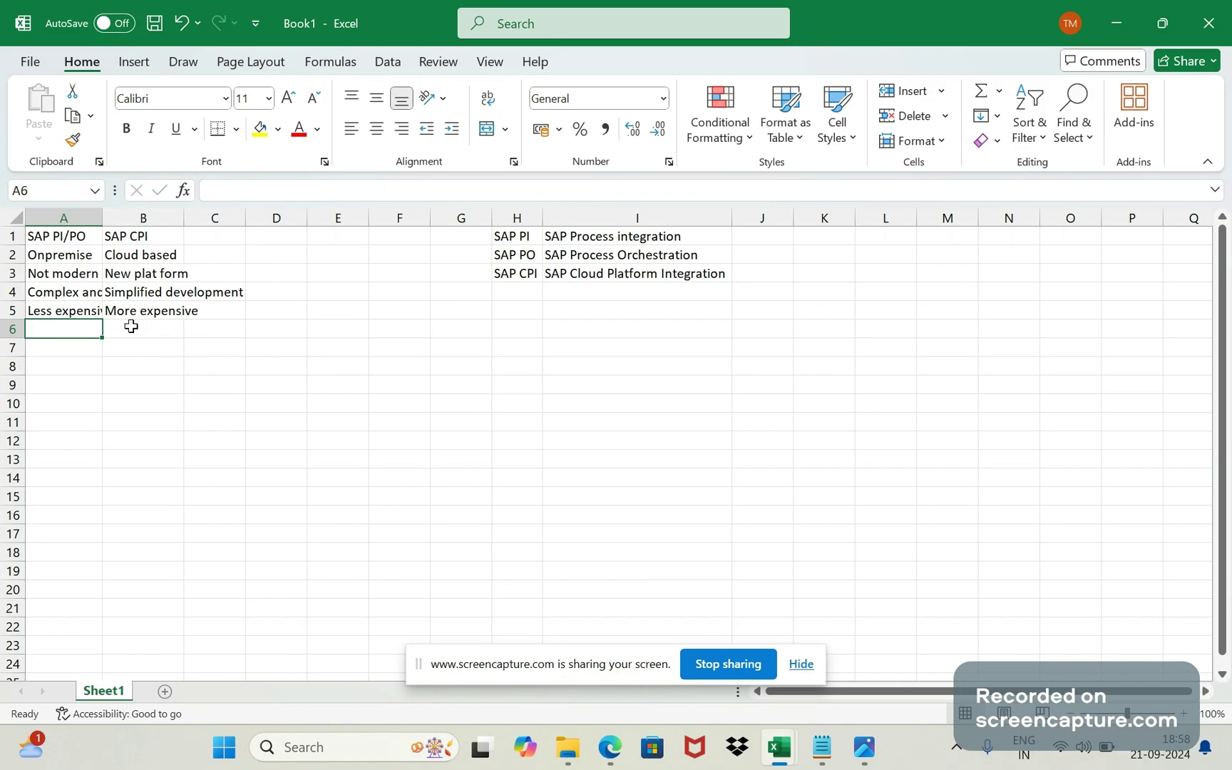
Step: Select the whole sheet and AutoFit all columns so column A shows the full comparison text
click(15, 216)
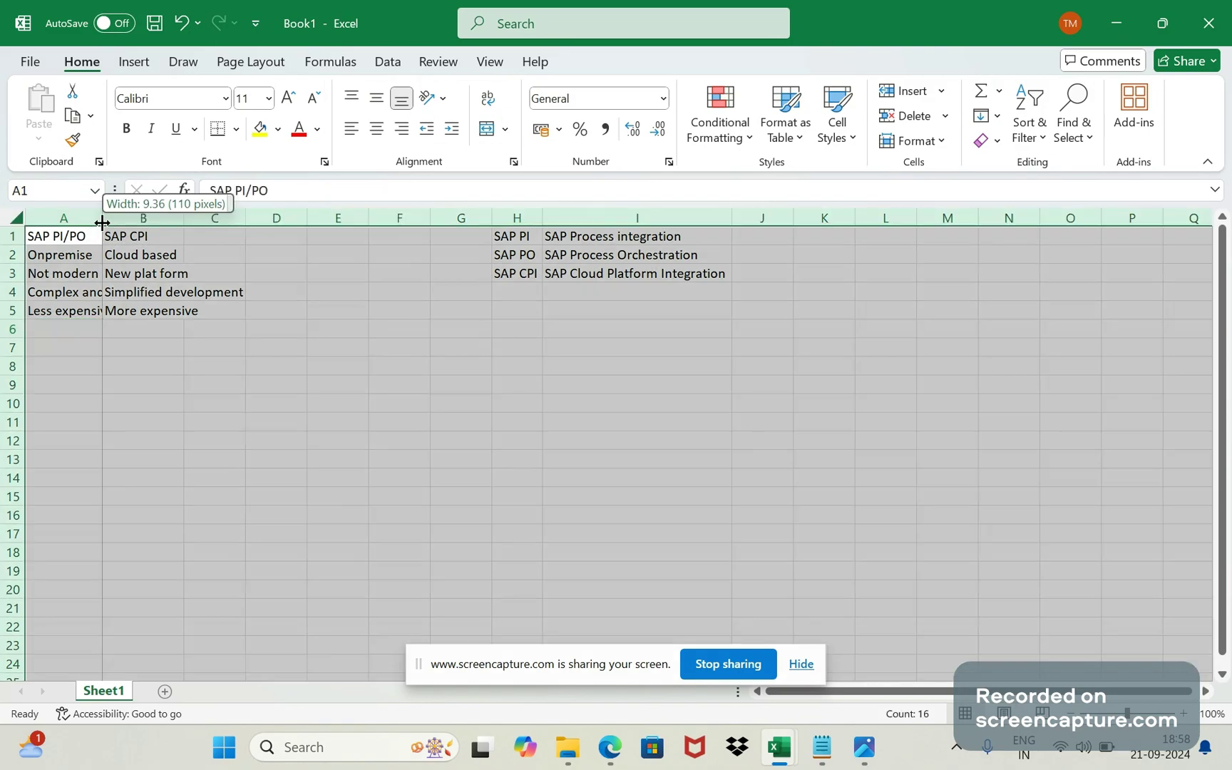
double_click(102, 223)
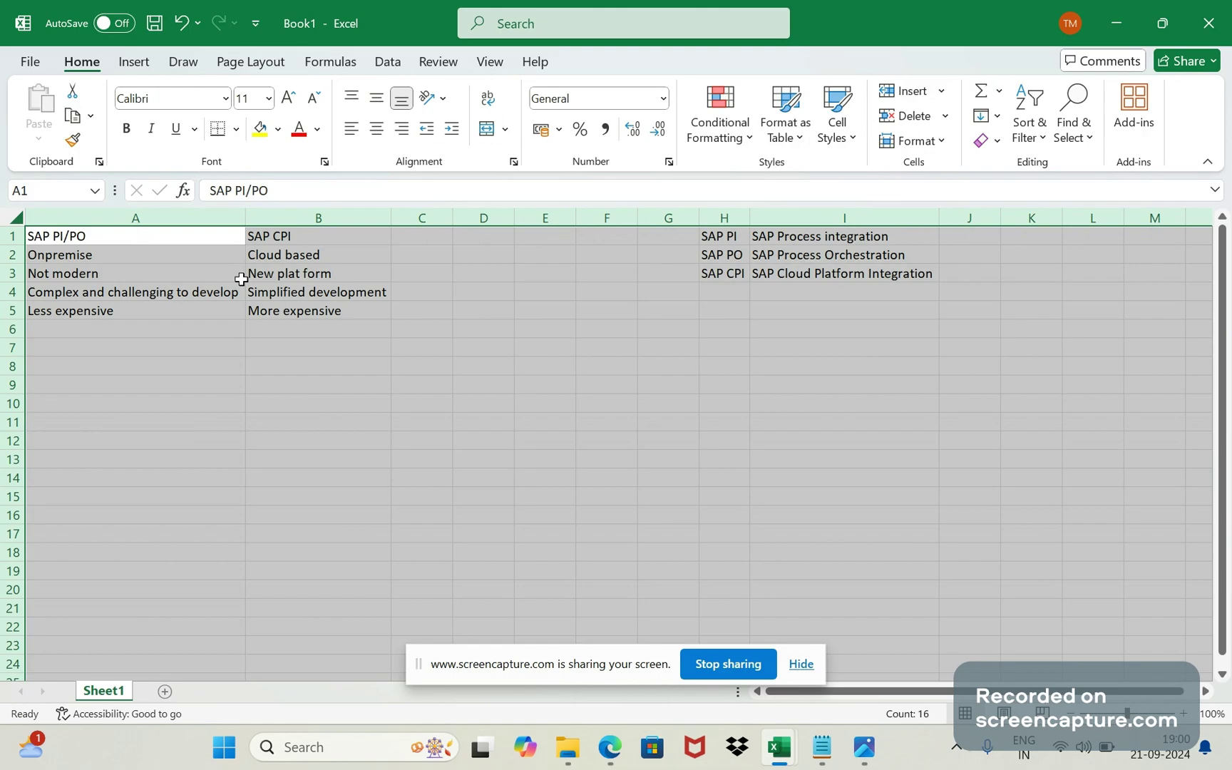
mouse_move(610, 746)
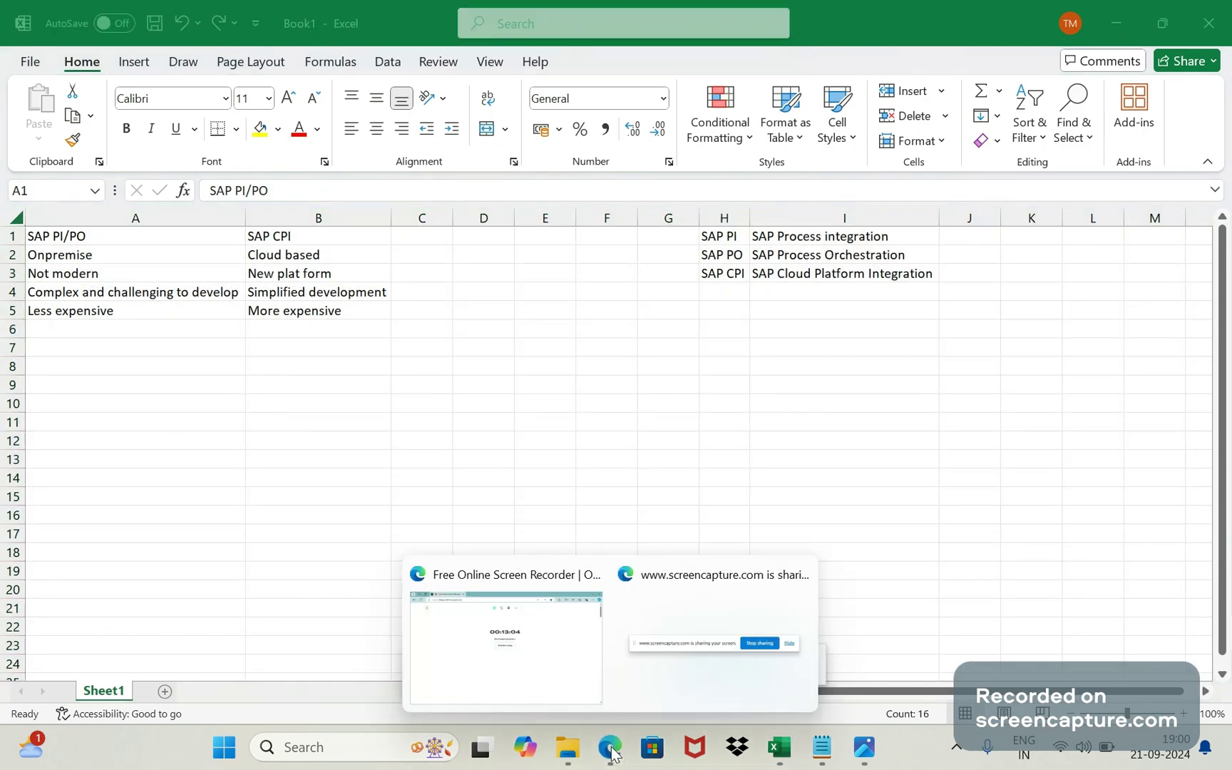